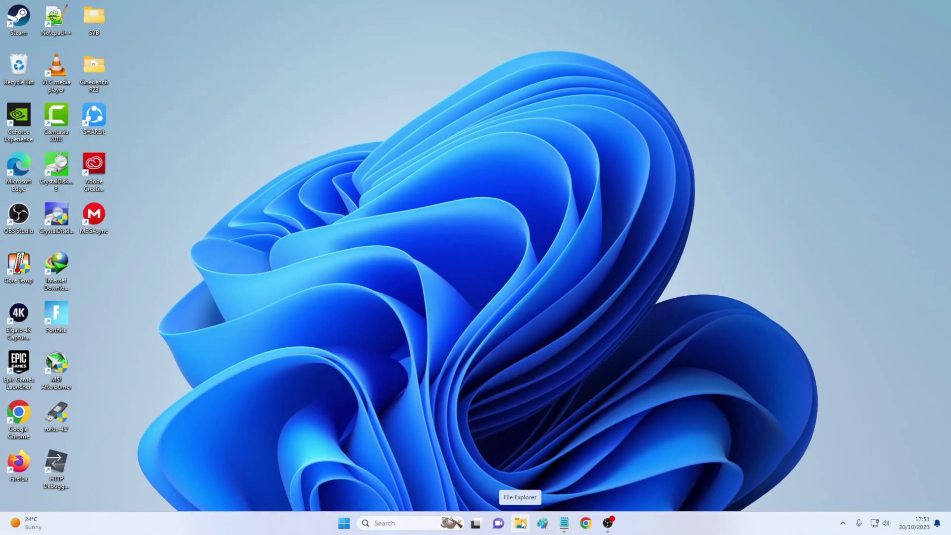
- Try launching File Explorer, then create a desktop folder keeping the default name 'New folder'
{"action": "left_click", "coordinate": [521, 524]}
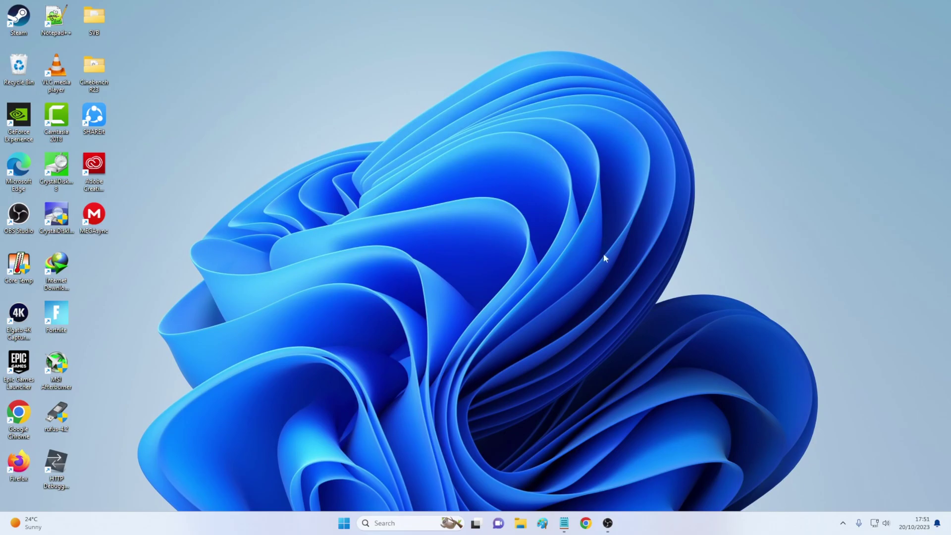
{"action": "right_click", "coordinate": [586, 211]}
{"action": "left_click", "coordinate": [452, 210]}
{"action": "right_click", "coordinate": [539, 192]}
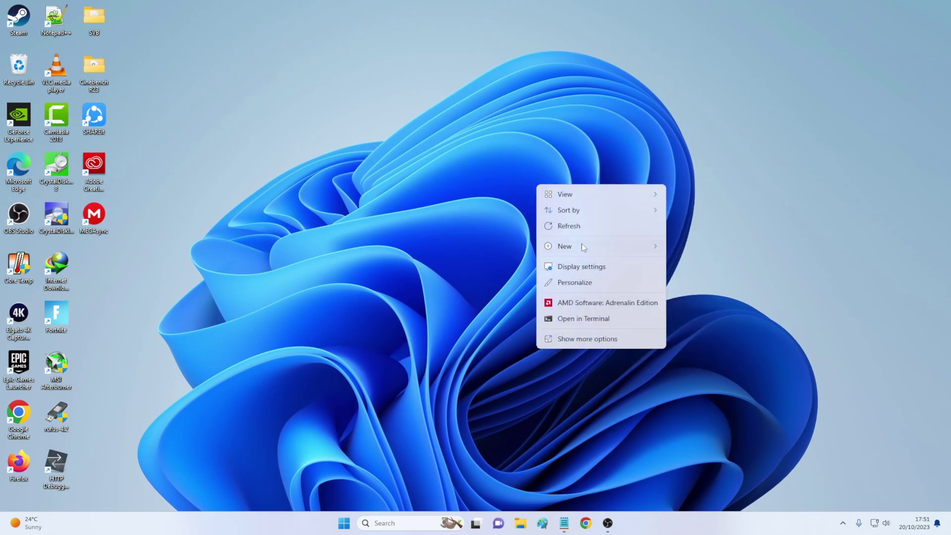
{"action": "mouse_move", "coordinate": [573, 246]}
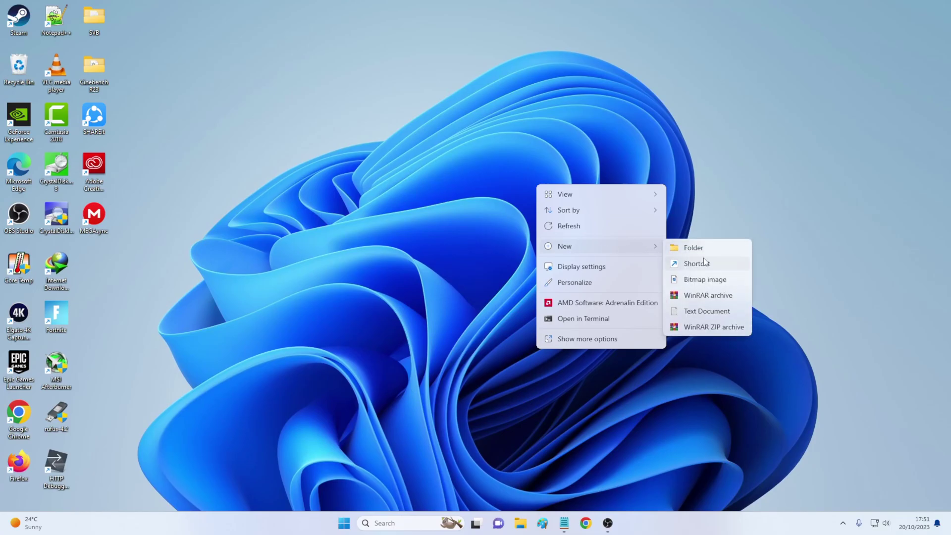
{"action": "left_click", "coordinate": [693, 248]}
{"action": "key", "text": "Return"}
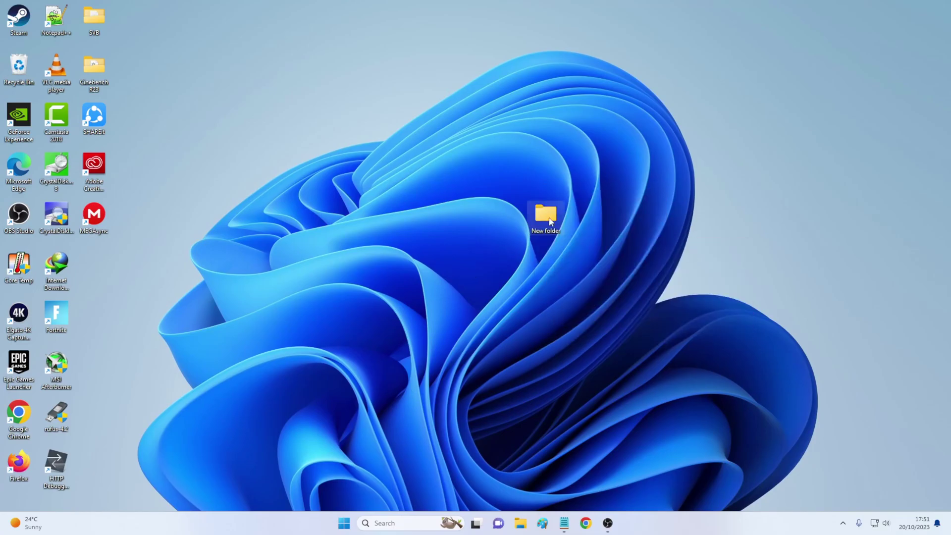
- Browse Downloads, Documents, Pictures and Videos from the New folder window, then delete New folder
{"action": "double_click", "coordinate": [545, 218]}
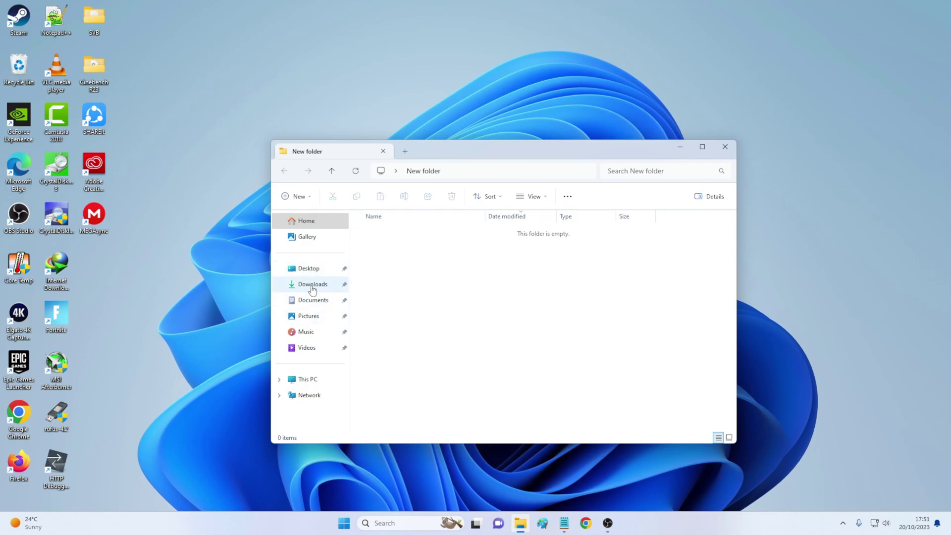
{"action": "left_click", "coordinate": [312, 286]}
{"action": "left_click", "coordinate": [311, 300]}
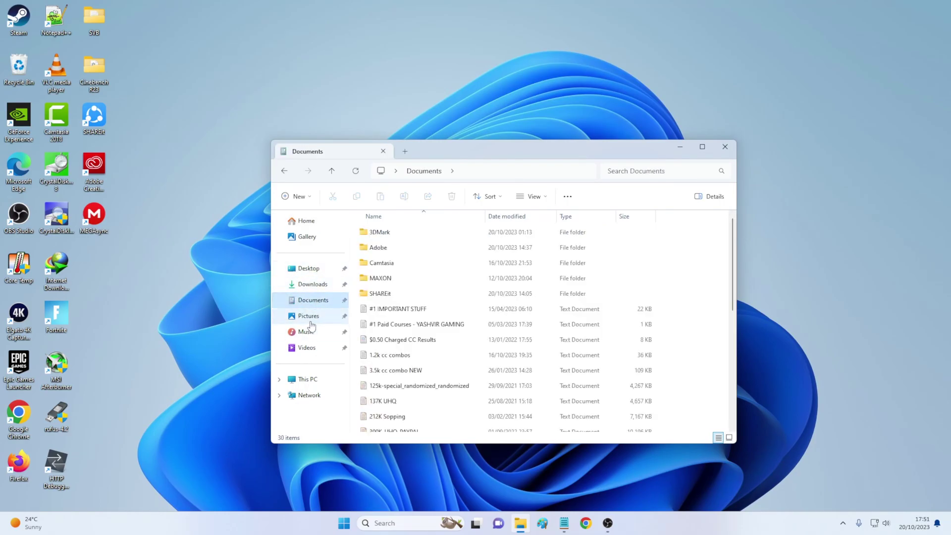
{"action": "left_click", "coordinate": [310, 319]}
{"action": "left_click", "coordinate": [308, 348]}
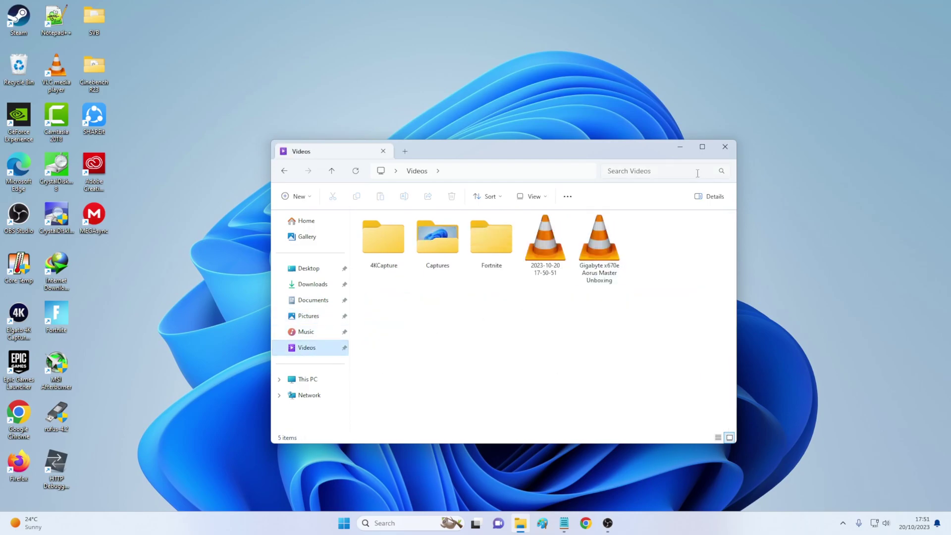
{"action": "left_click", "coordinate": [724, 147]}
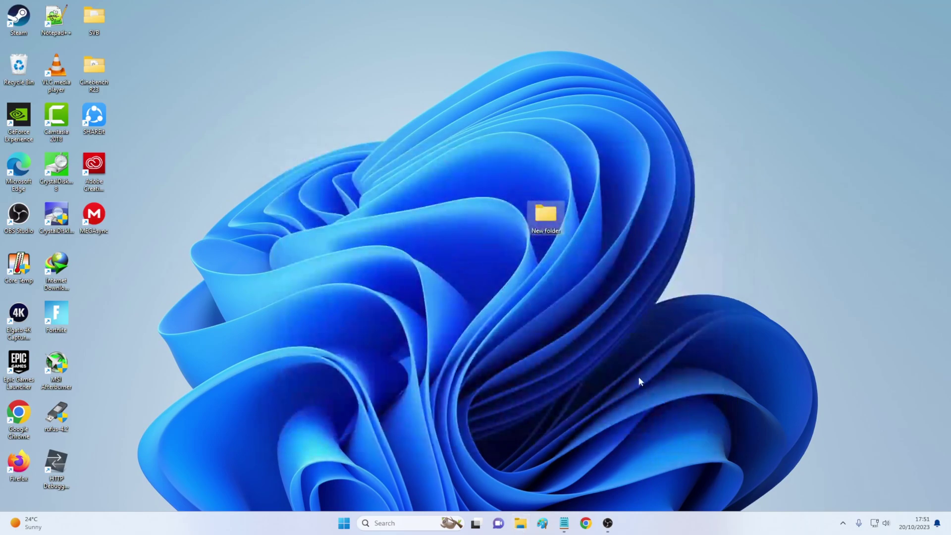
{"action": "right_click", "coordinate": [551, 225]}
{"action": "left_click", "coordinate": [616, 230]}
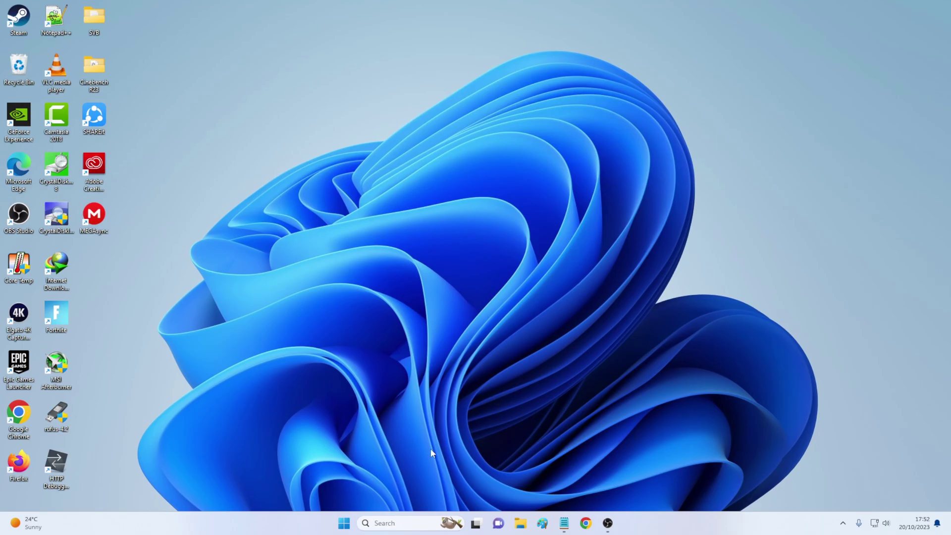
- Open Settings from Start and check for Windows updates
{"action": "left_click", "coordinate": [344, 526]}
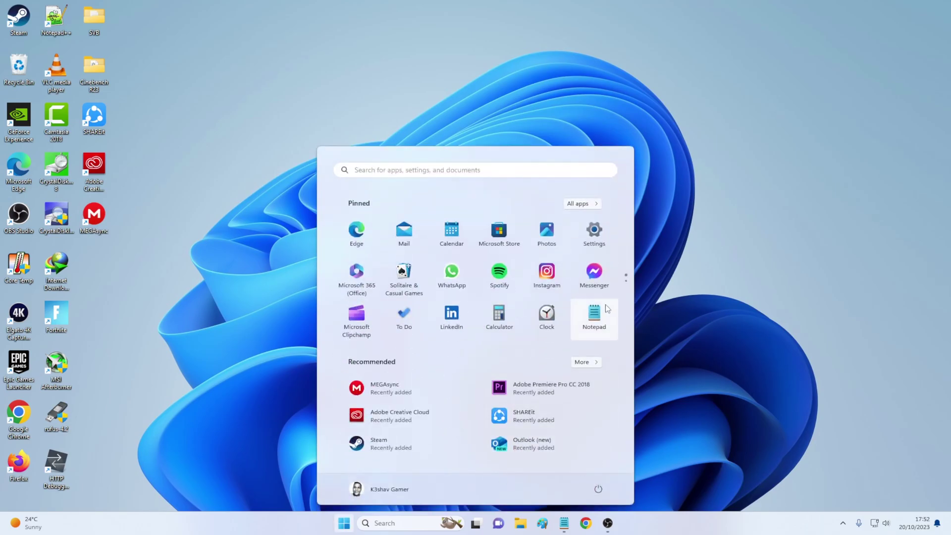
{"action": "left_click", "coordinate": [594, 228]}
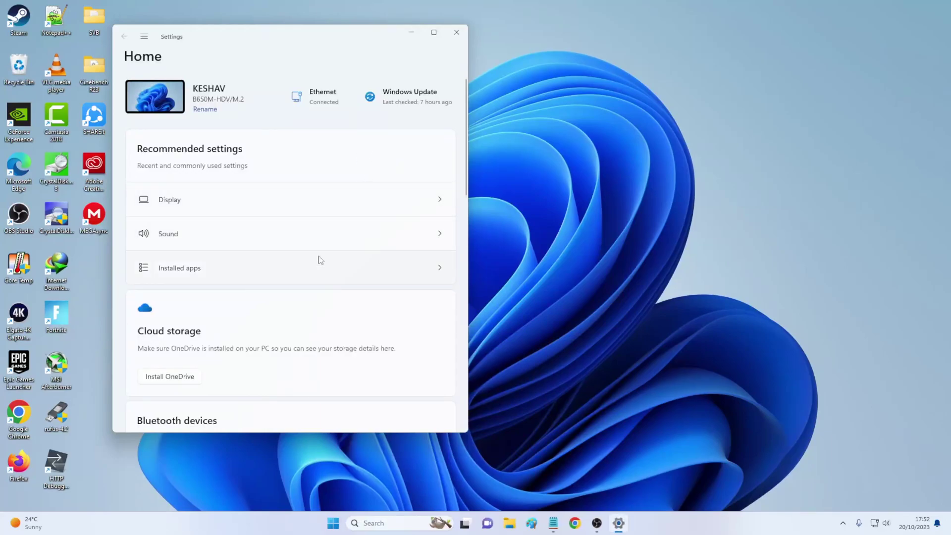
{"action": "scroll", "coordinate": [307, 299], "scroll_direction": "down", "scroll_amount": 5}
{"action": "scroll", "coordinate": [307, 314], "scroll_direction": "down", "scroll_amount": 4}
{"action": "scroll", "coordinate": [307, 314], "scroll_direction": "up", "scroll_amount": 10}
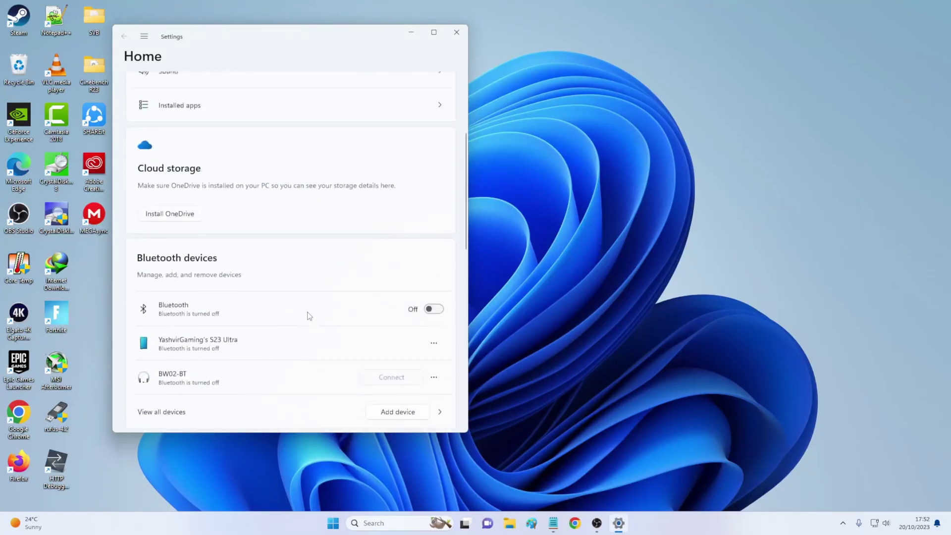
{"action": "left_click", "coordinate": [424, 96]}
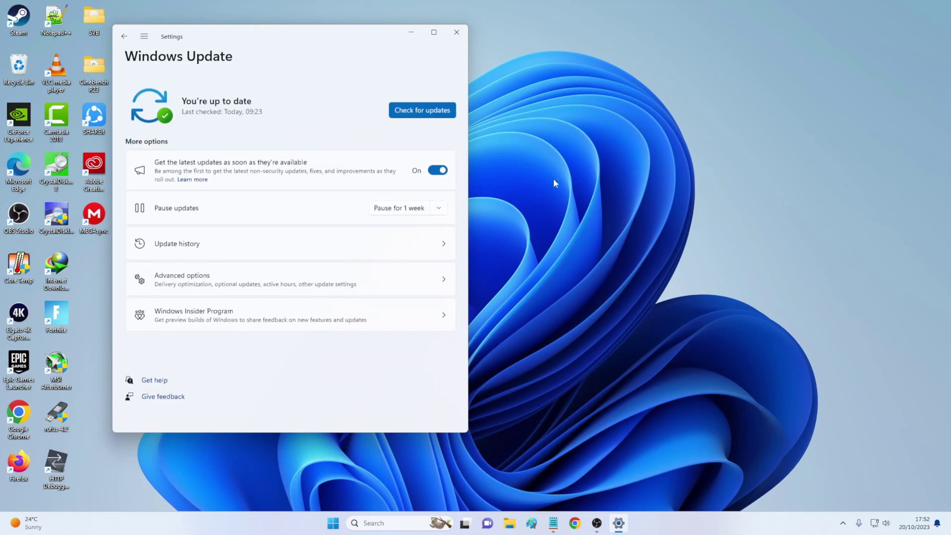
{"action": "left_click", "coordinate": [419, 109]}
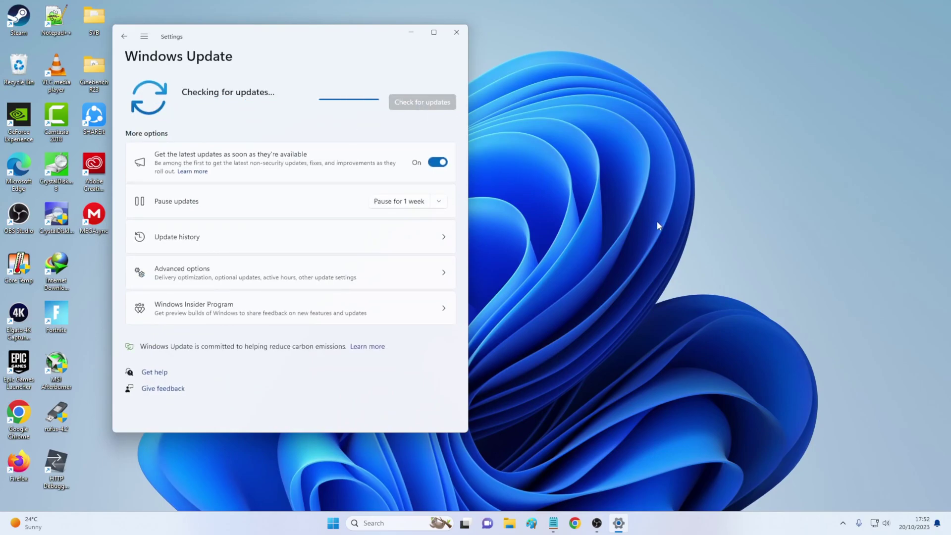
- Review Advanced options and Optional updates, return to Windows Update, and close Settings
{"action": "left_click", "coordinate": [307, 274]}
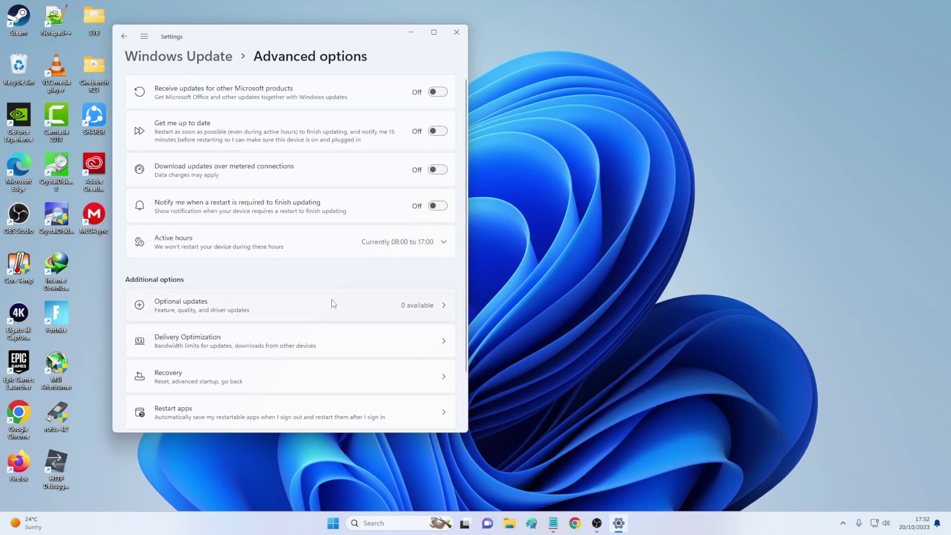
{"action": "left_click", "coordinate": [369, 313]}
{"action": "key", "text": "alt+Left"}
{"action": "left_click", "coordinate": [182, 60]}
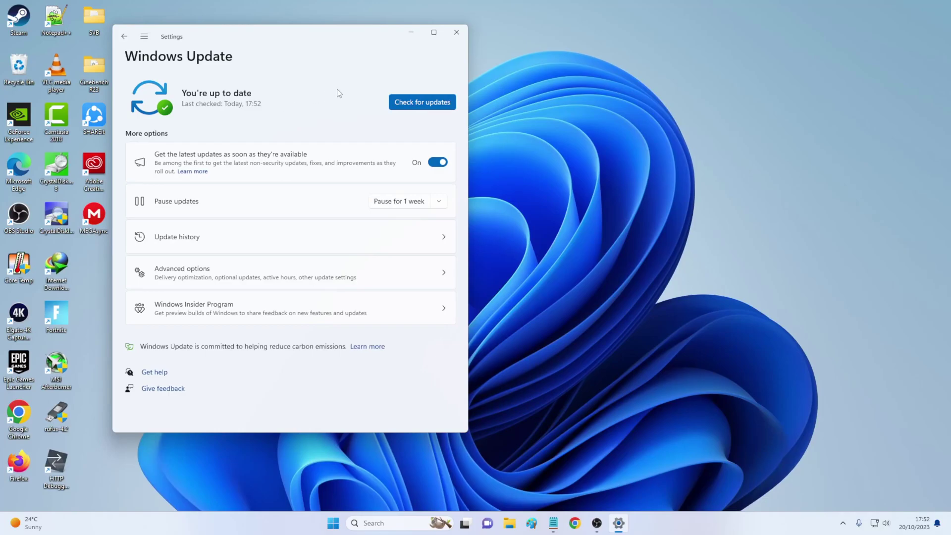
{"action": "left_click", "coordinate": [456, 33]}
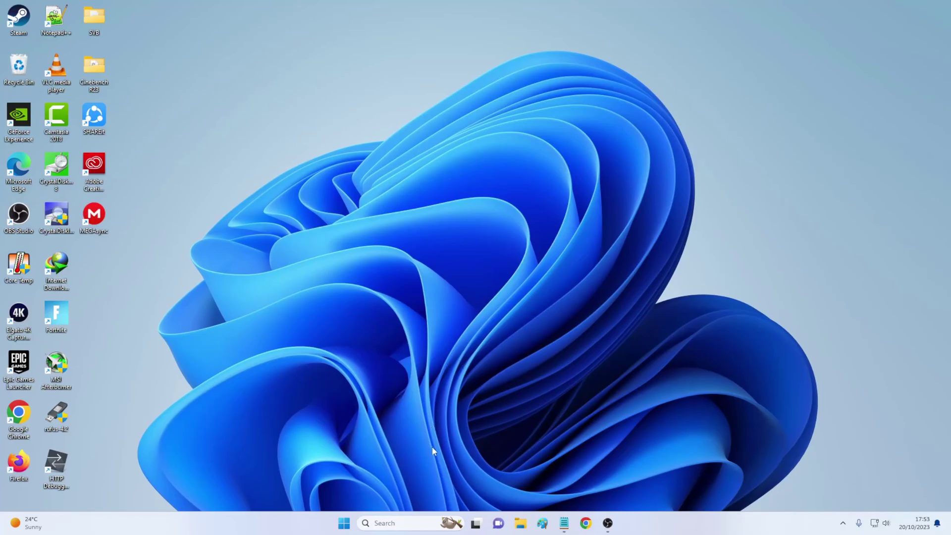
- Search Windows for 'file explore options', then retype the query as 'file ex'
{"action": "left_click", "coordinate": [385, 523]}
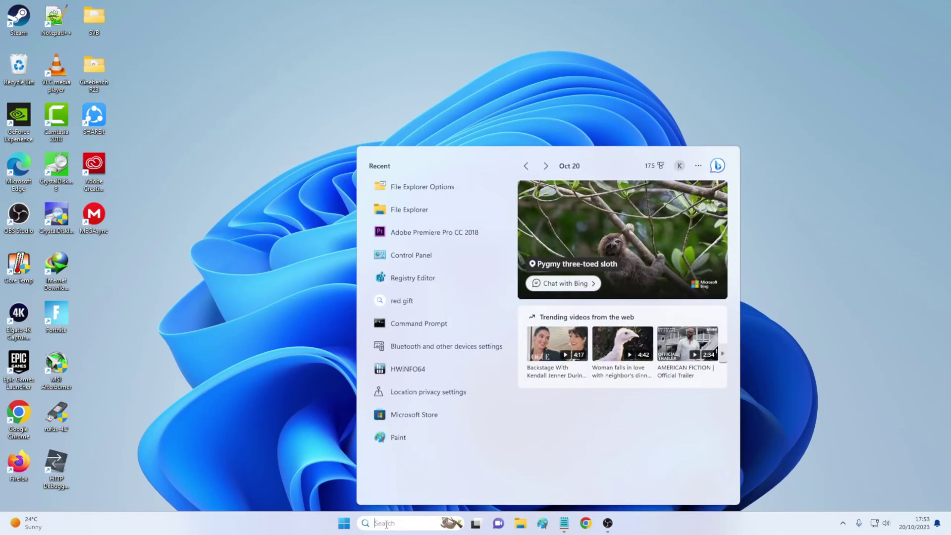
{"action": "type", "text": "fi"}
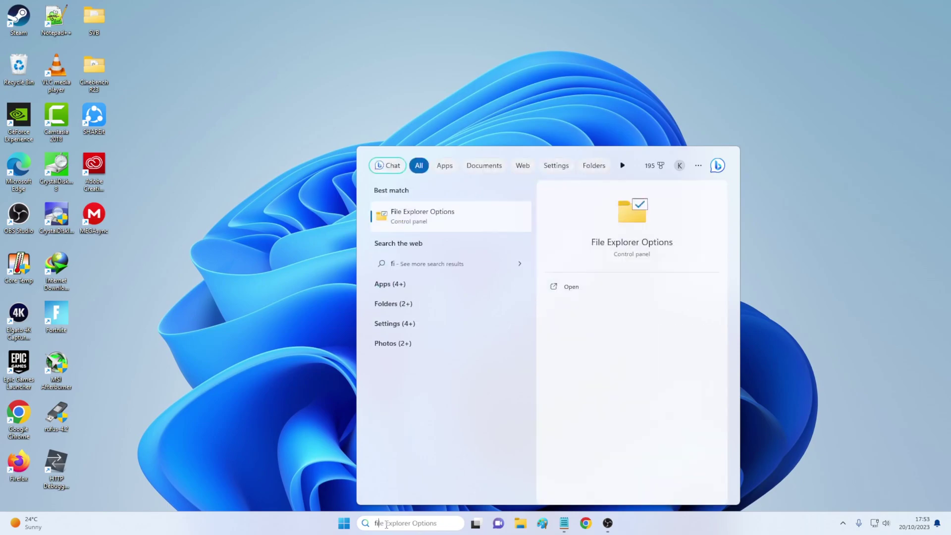
{"action": "type", "text": "le explor"}
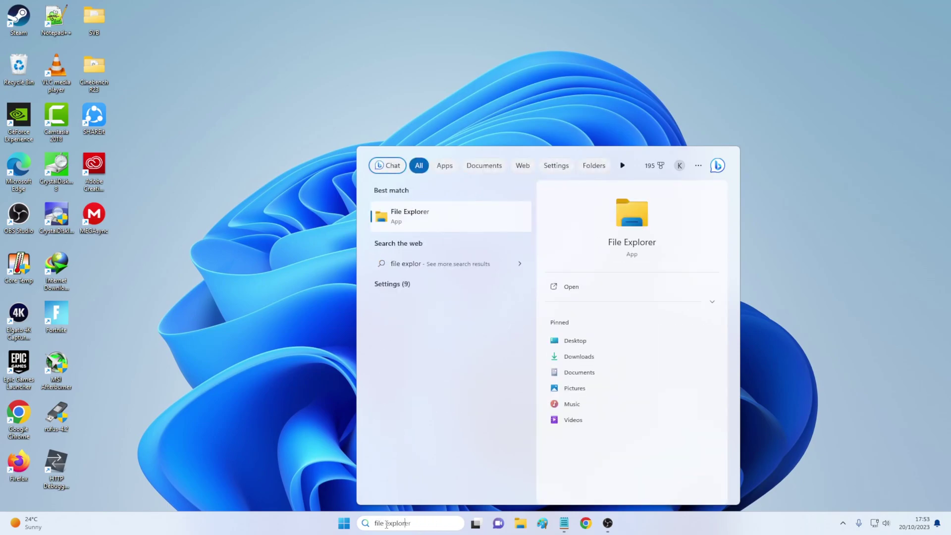
{"action": "type", "text": "e options"}
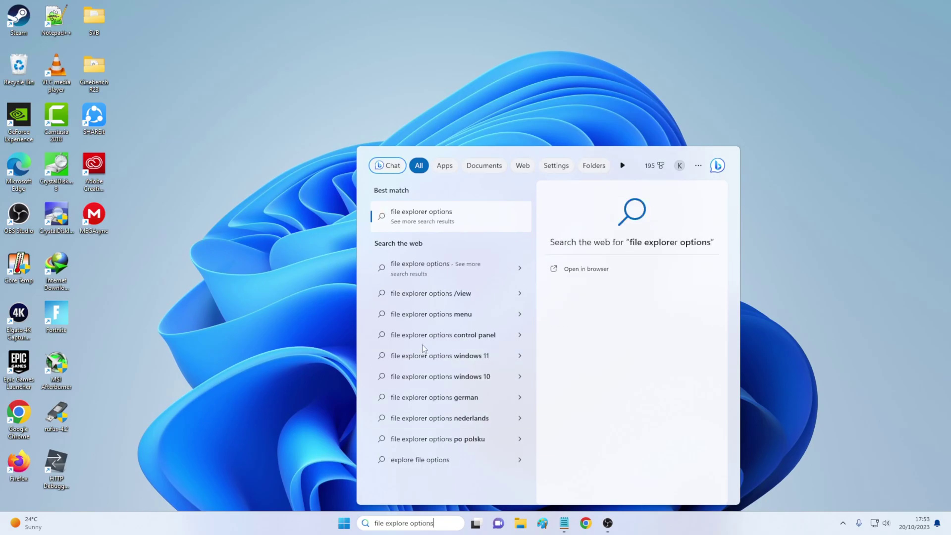
{"action": "key", "text": "ctrl+a"}
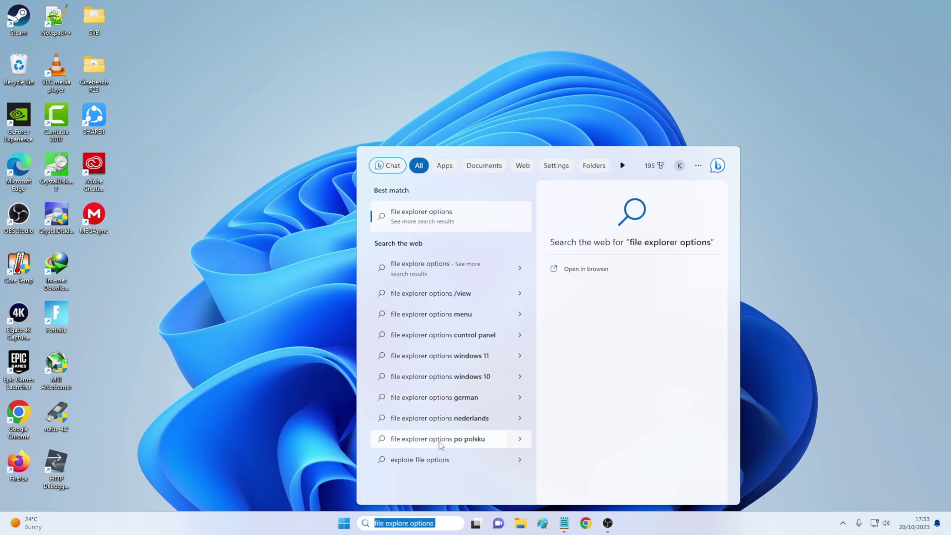
{"action": "type", "text": "file ex"}
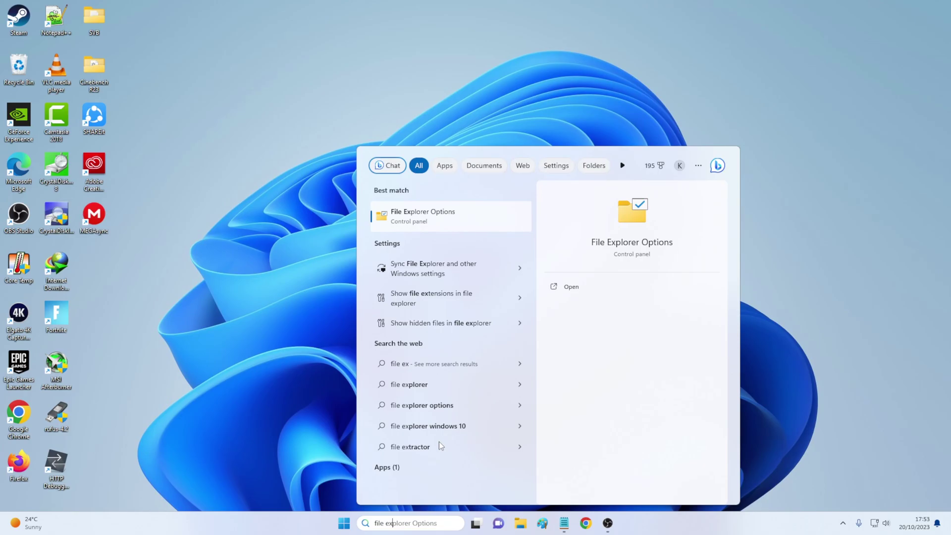
- Open File Explorer Options, clear the File Explorer history, click OK, and test launching File Explorer
{"action": "key", "text": "Return"}
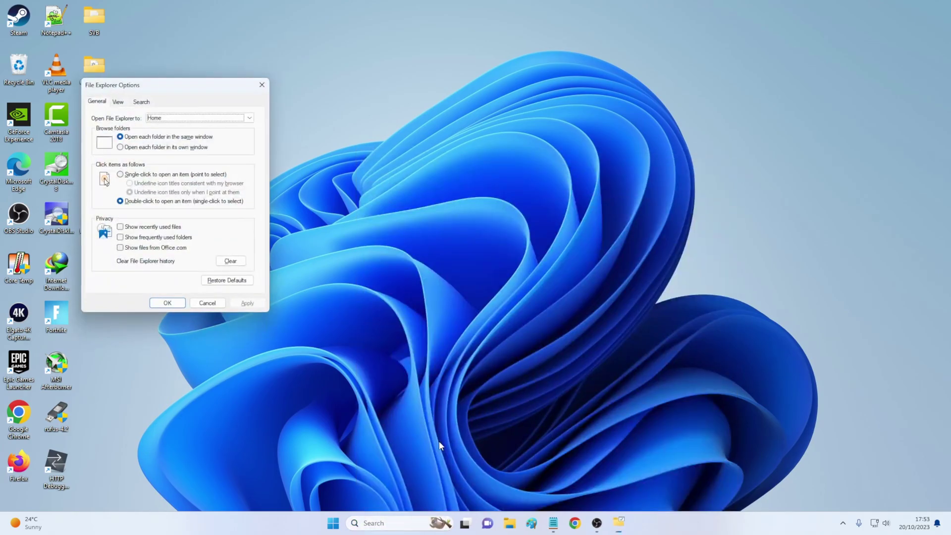
{"action": "left_click_drag", "start_coordinate": [183, 89], "coordinate": [542, 148]}
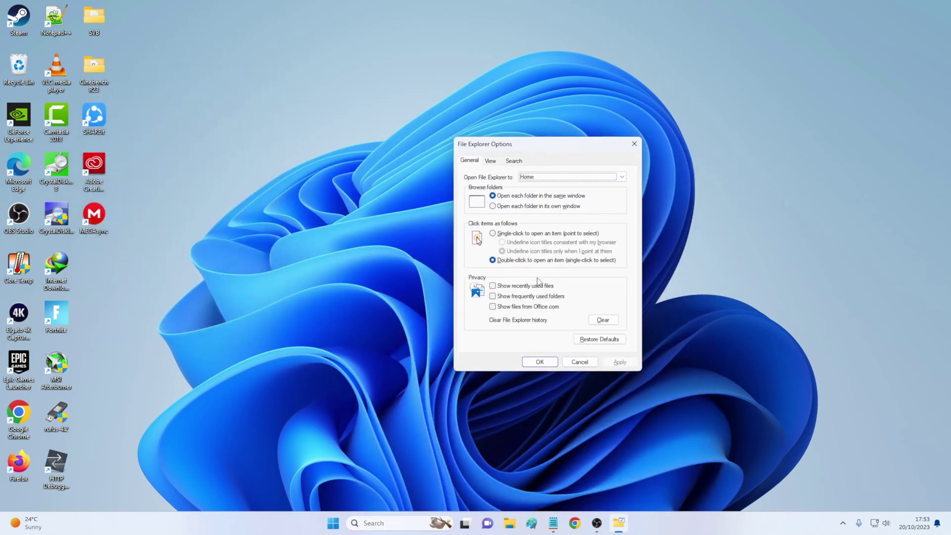
{"action": "left_click", "coordinate": [602, 321]}
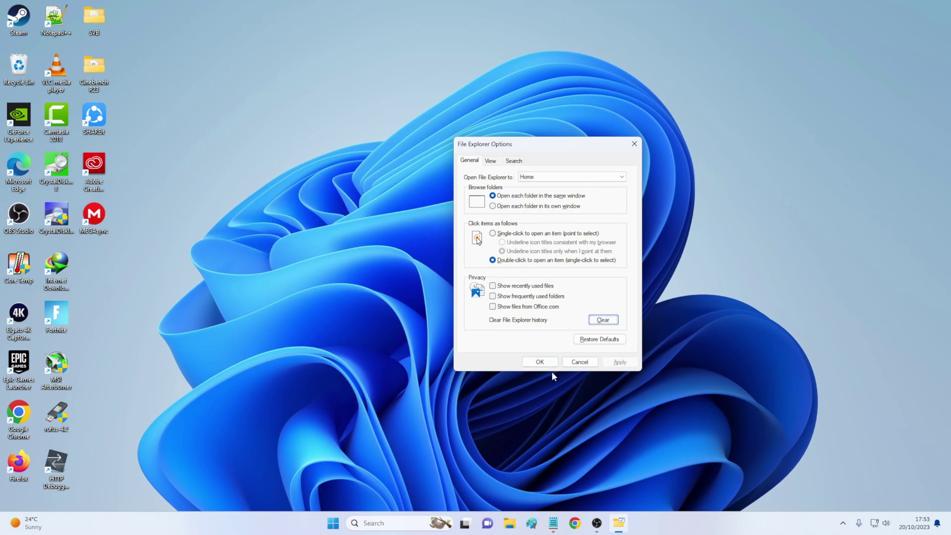
{"action": "left_click", "coordinate": [540, 362]}
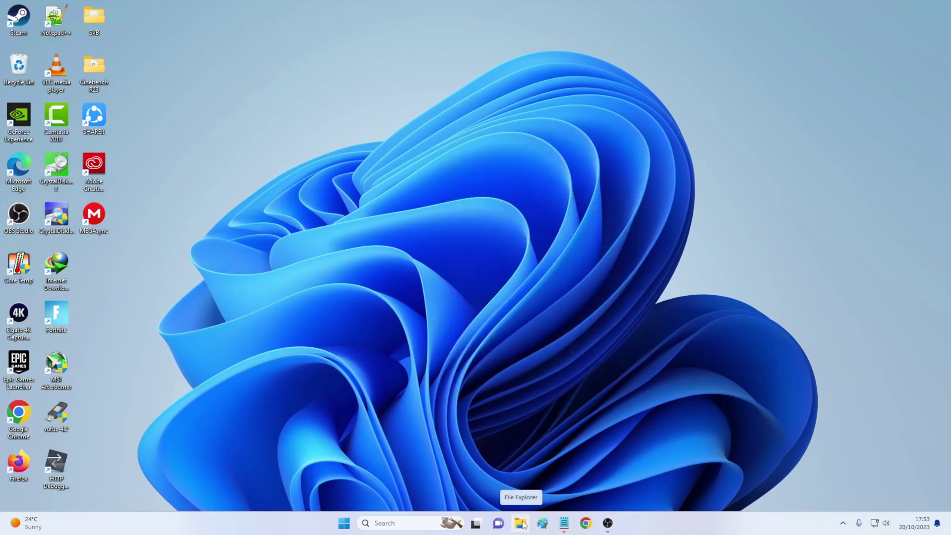
{"action": "left_click", "coordinate": [522, 523]}
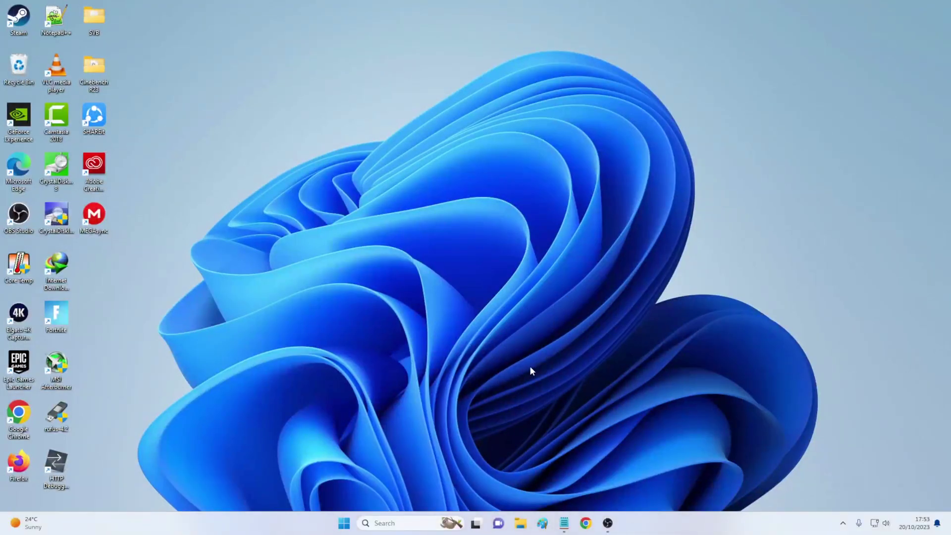
- Reopen File Explorer Options, reset all folder views and restore advanced view defaults, then click OK
{"action": "left_click", "coordinate": [396, 522]}
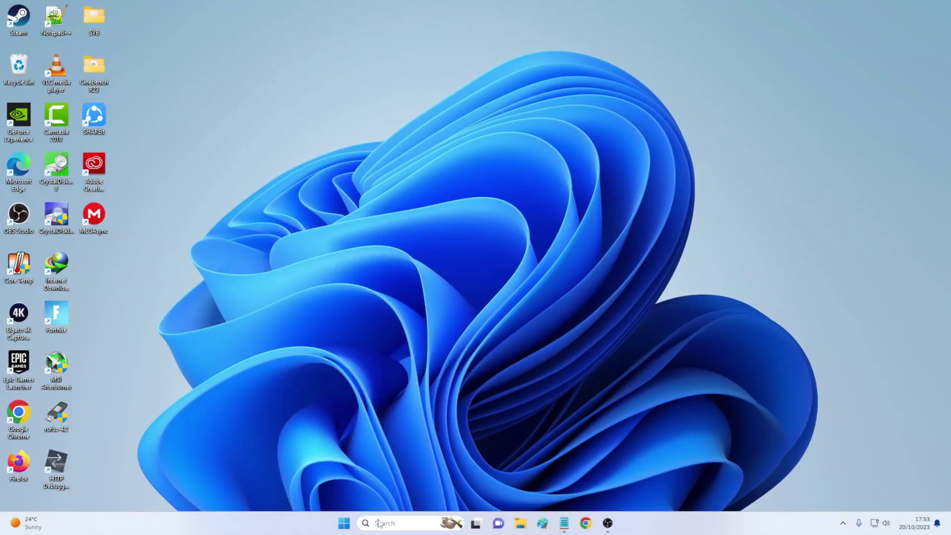
{"action": "left_click", "coordinate": [416, 187]}
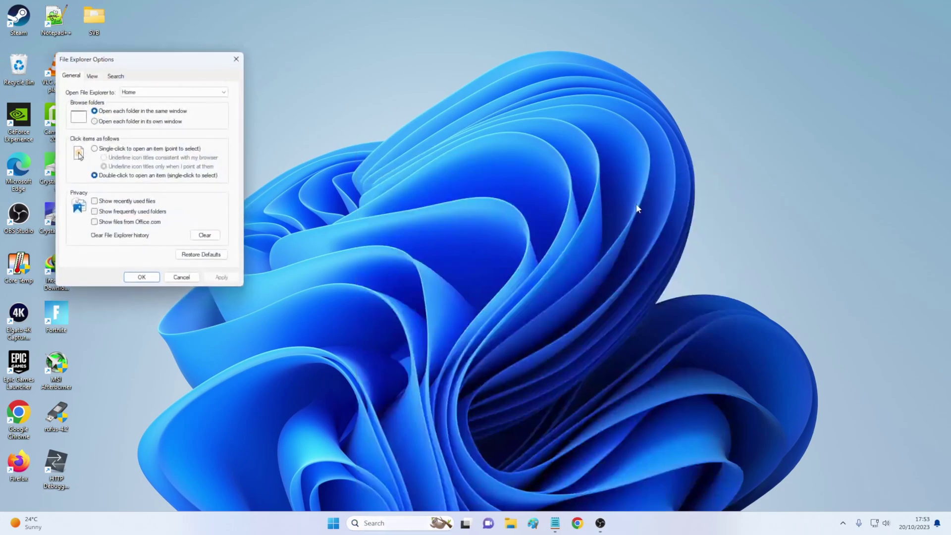
{"action": "left_click_drag", "start_coordinate": [165, 70], "coordinate": [523, 148]}
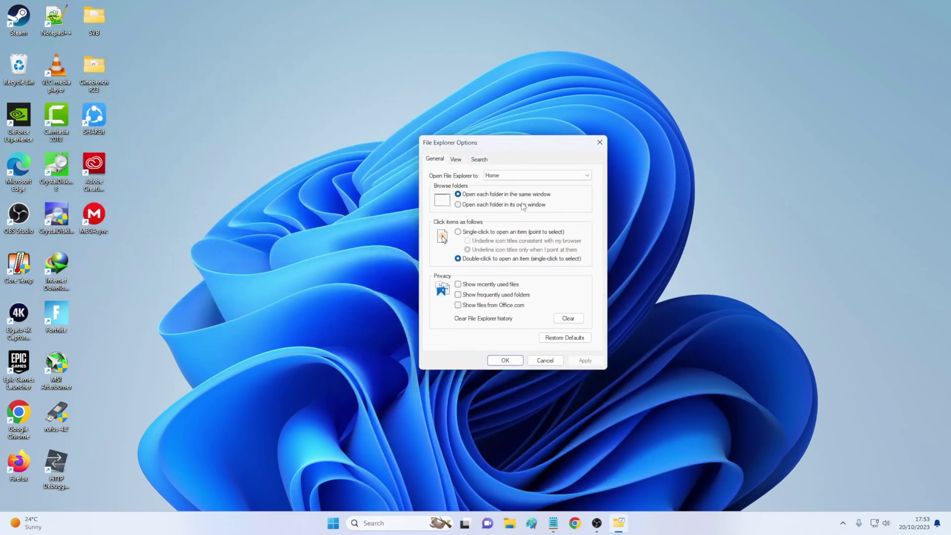
{"action": "left_click", "coordinate": [456, 161]}
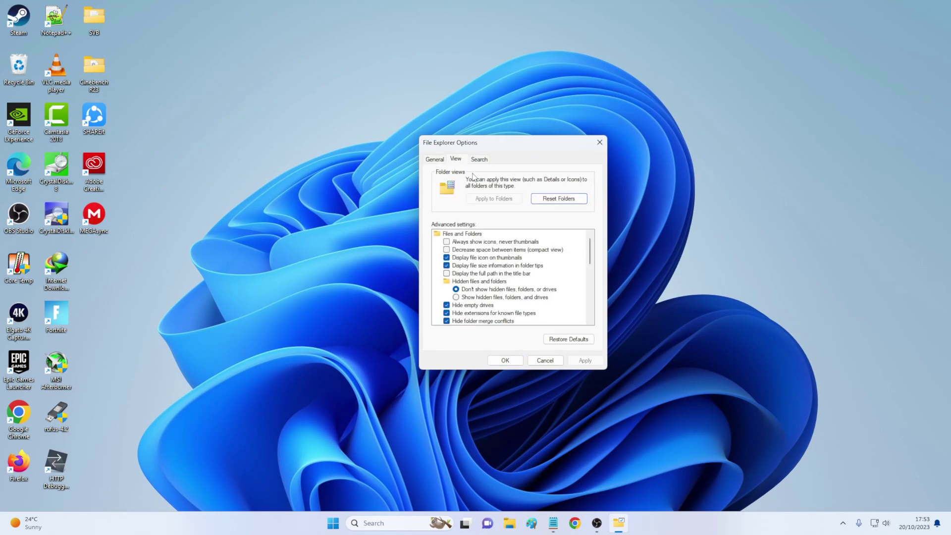
{"action": "left_click", "coordinate": [552, 202]}
{"action": "left_click", "coordinate": [515, 259]}
{"action": "left_click", "coordinate": [559, 339]}
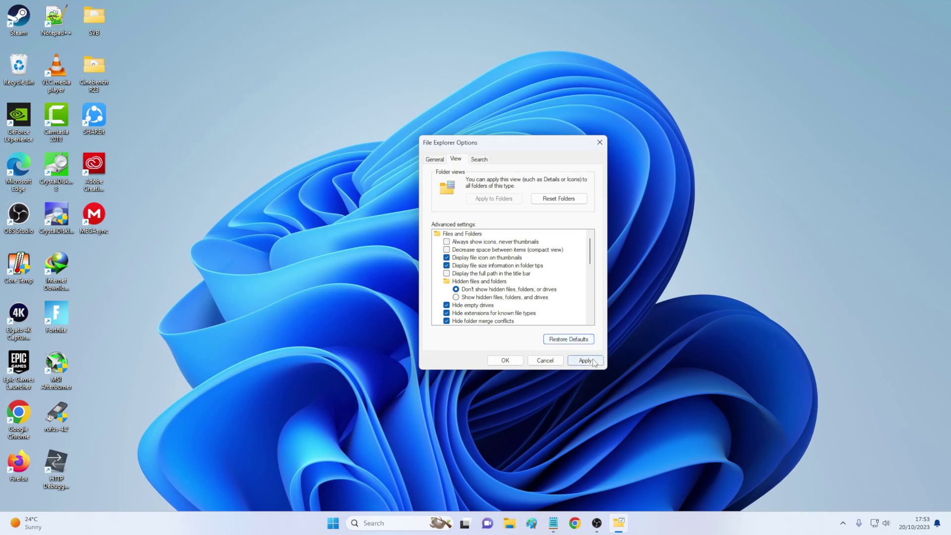
{"action": "left_click", "coordinate": [514, 361]}
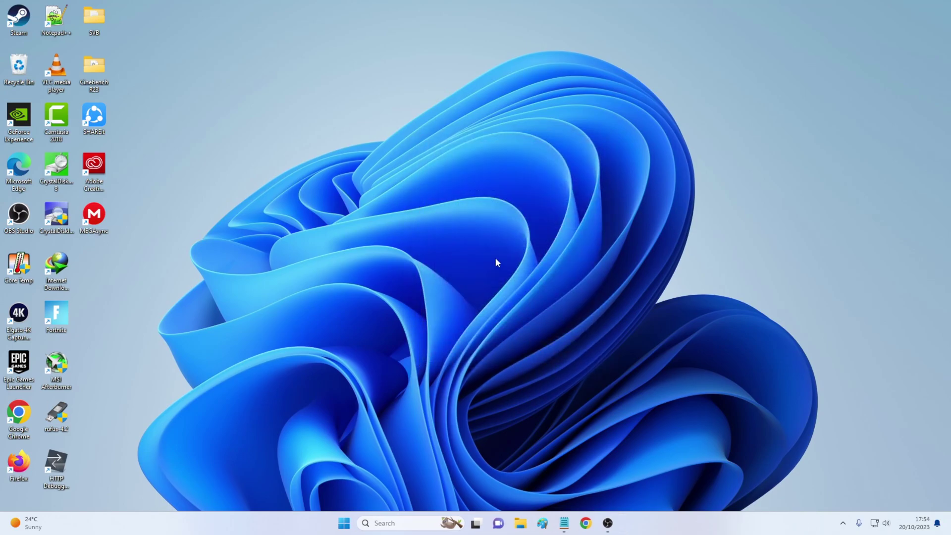
- Refresh the desktop and try launching File Explorer again
{"action": "right_click", "coordinate": [530, 299]}
{"action": "left_click", "coordinate": [522, 301]}
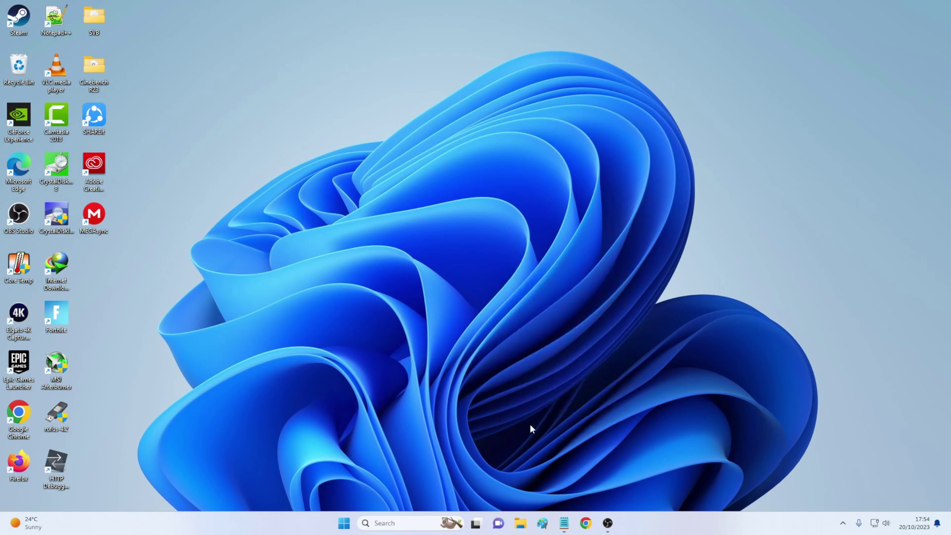
{"action": "left_click", "coordinate": [520, 523]}
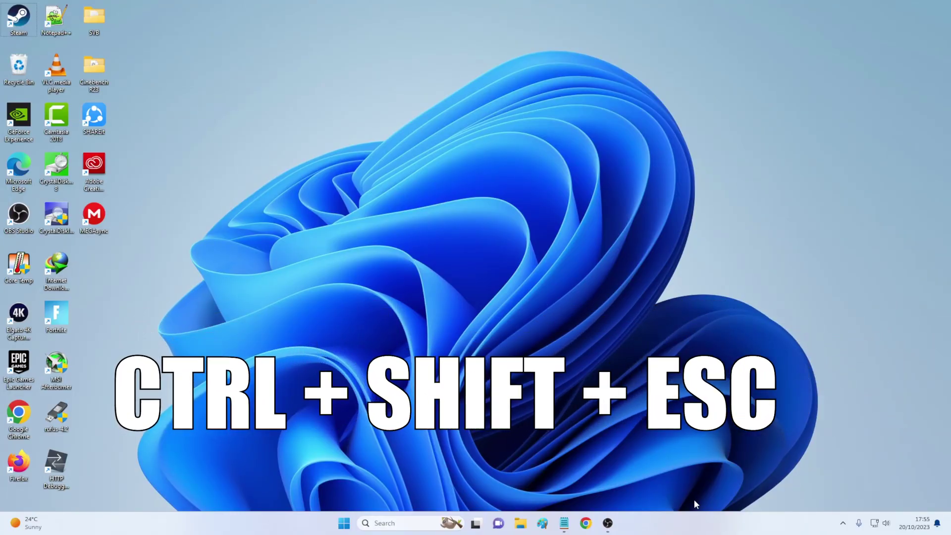
- Open Task Manager's Details view and end the explorer.exe process
{"action": "right_click", "coordinate": [691, 529]}
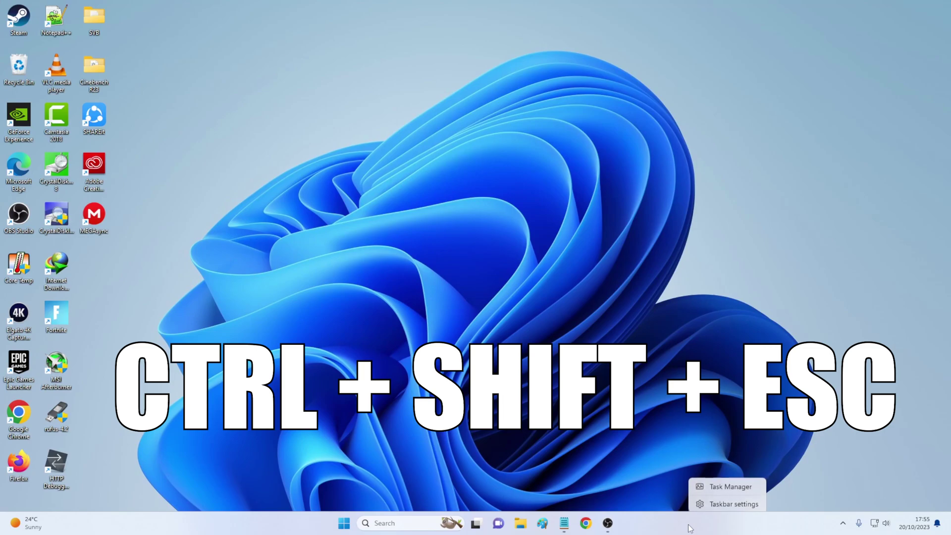
{"action": "left_click", "coordinate": [717, 483]}
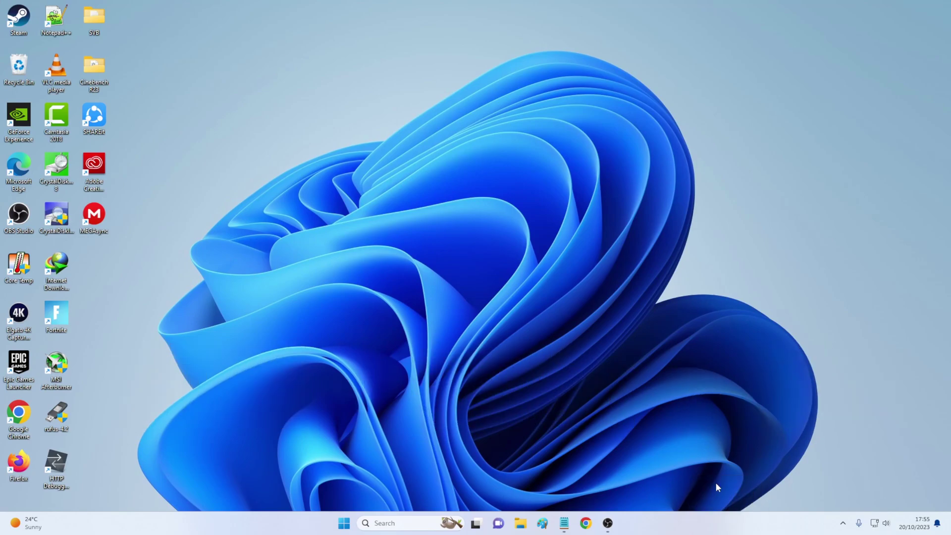
{"action": "left_click", "coordinate": [414, 300]}
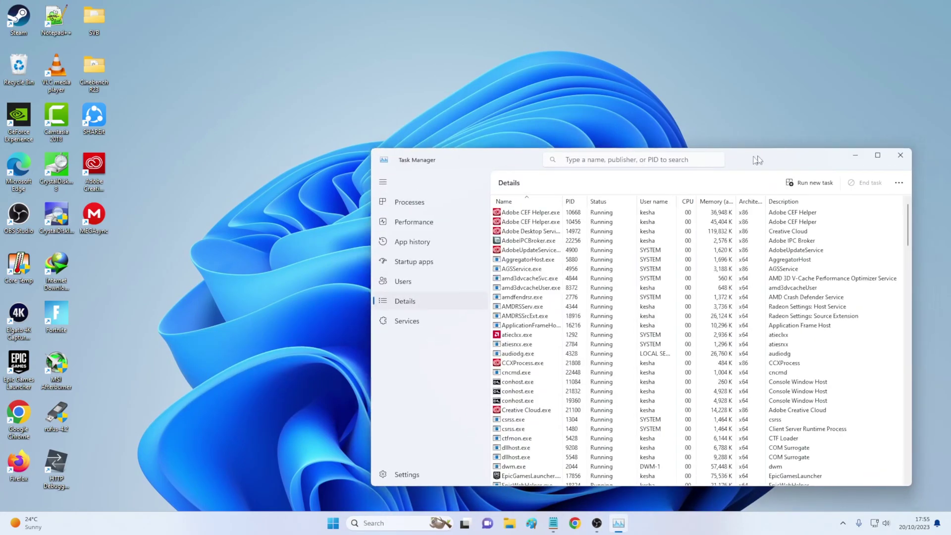
{"action": "left_click_drag", "start_coordinate": [520, 159], "coordinate": [317, 113]}
{"action": "scroll", "coordinate": [344, 264], "scroll_direction": "down", "scroll_amount": 2}
{"action": "scroll", "coordinate": [343, 268], "scroll_direction": "down", "scroll_amount": 2}
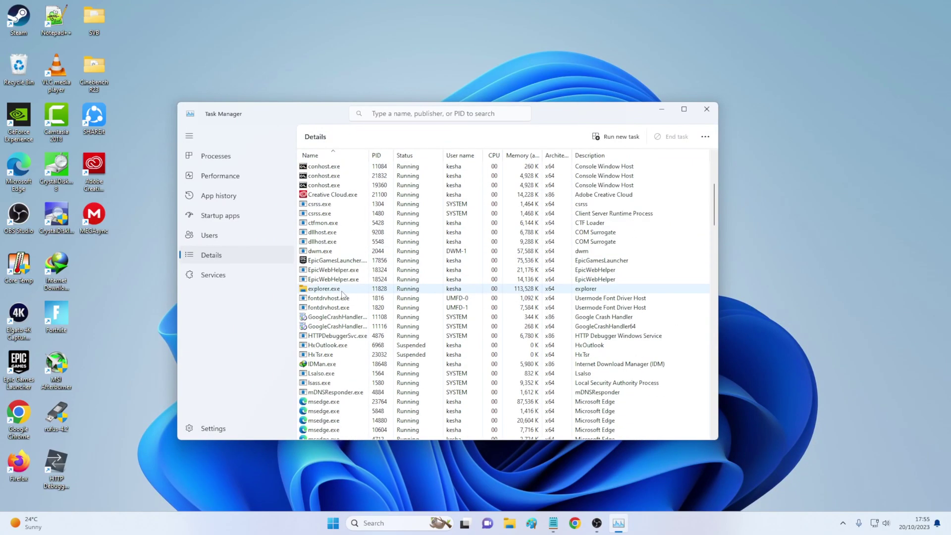
{"action": "left_click", "coordinate": [314, 291]}
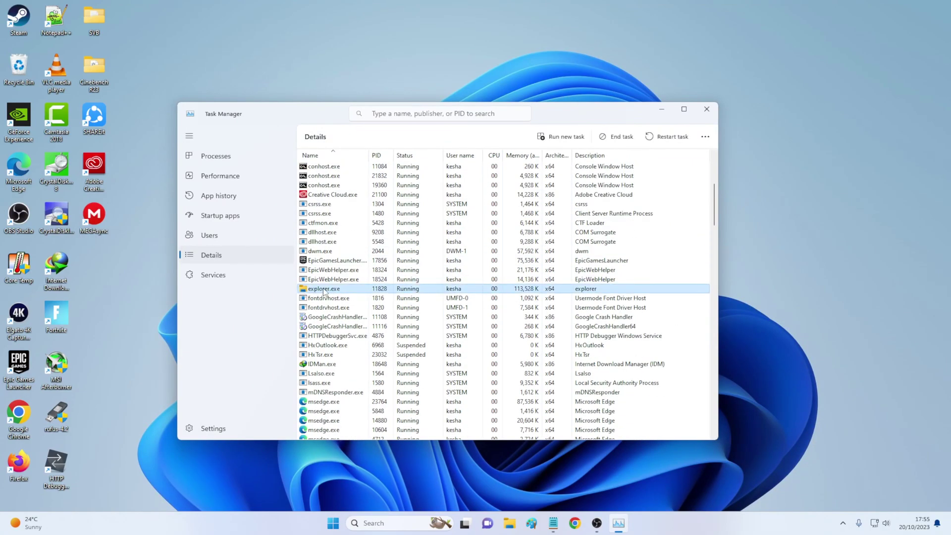
{"action": "right_click", "coordinate": [314, 291]}
{"action": "left_click", "coordinate": [337, 297]}
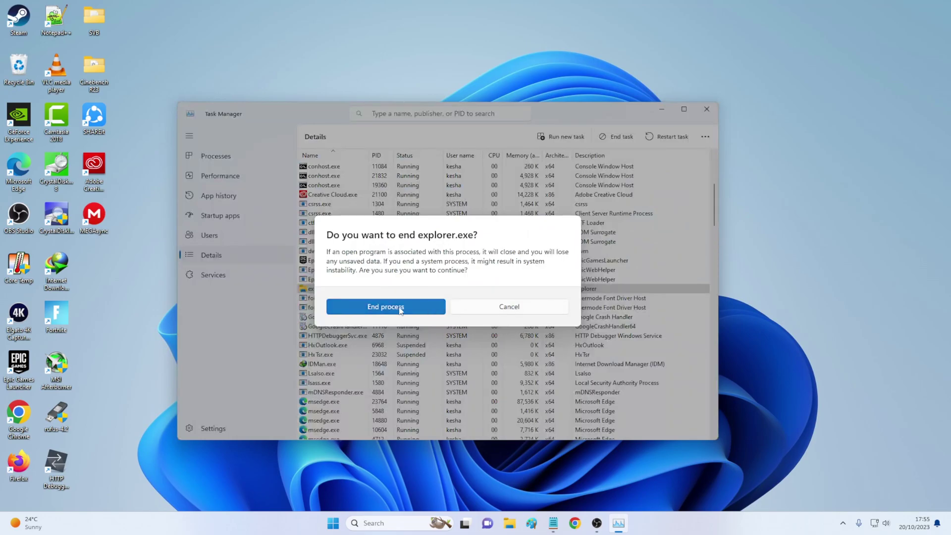
{"action": "left_click", "coordinate": [386, 307]}
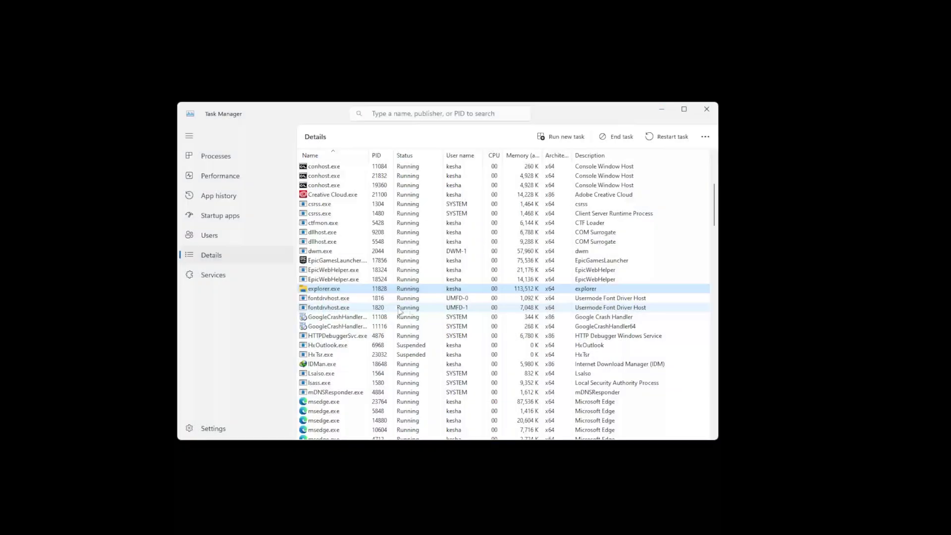
- Relaunch explorer.exe as a new task to restore the desktop and taskbar
{"action": "left_click", "coordinate": [556, 141]}
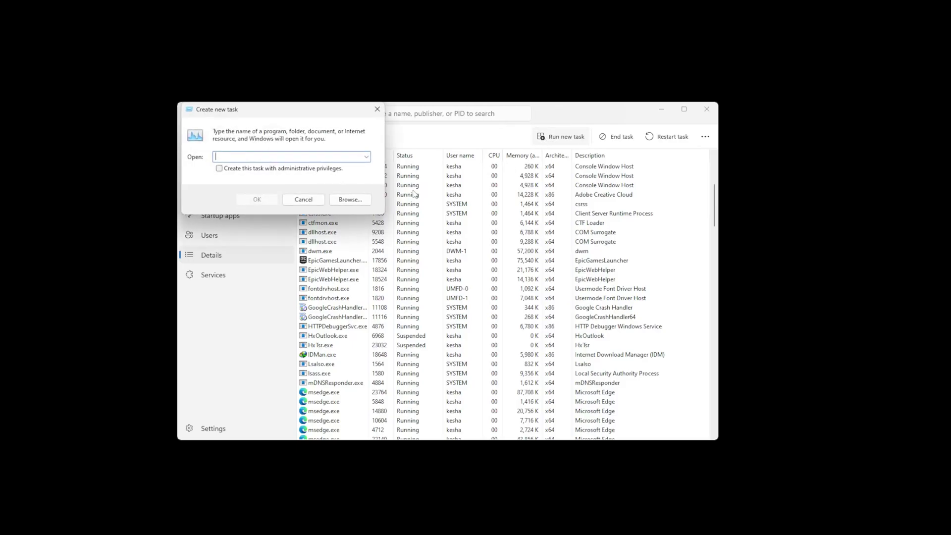
{"action": "type", "text": "exppl"}
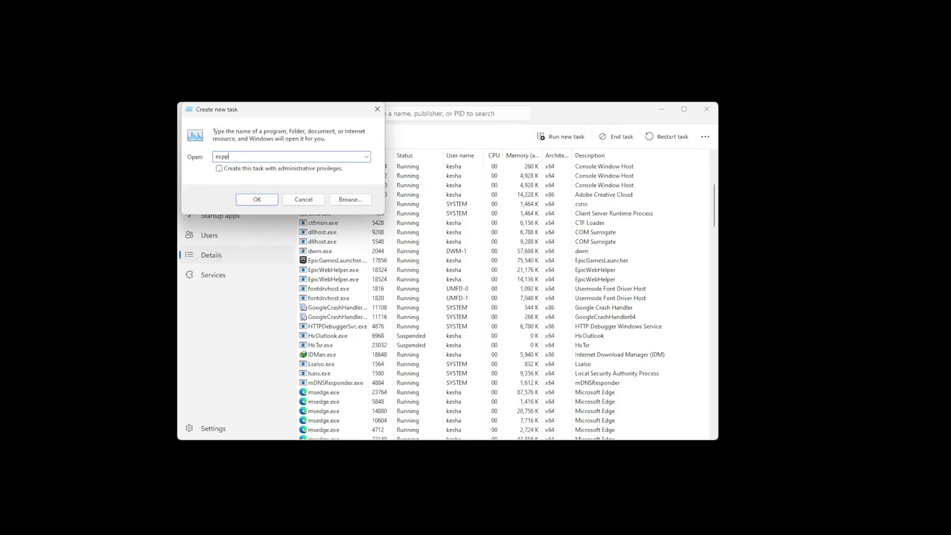
{"action": "key", "text": "BackSpace"}
{"action": "type", "text": "lorer.exe"}
{"action": "left_click", "coordinate": [257, 200]}
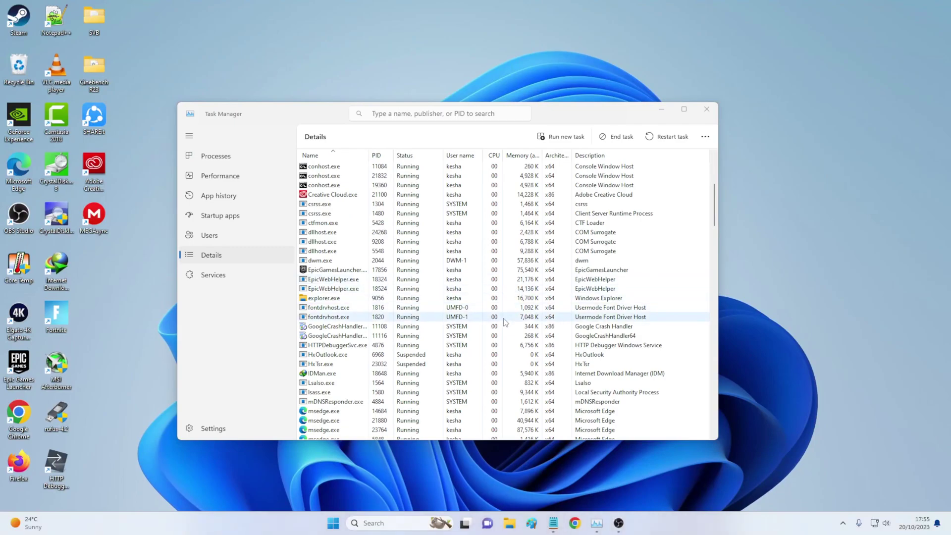
- Close Task Manager, confirm File Explorer opens on This PC, and close it
{"action": "left_click", "coordinate": [707, 109]}
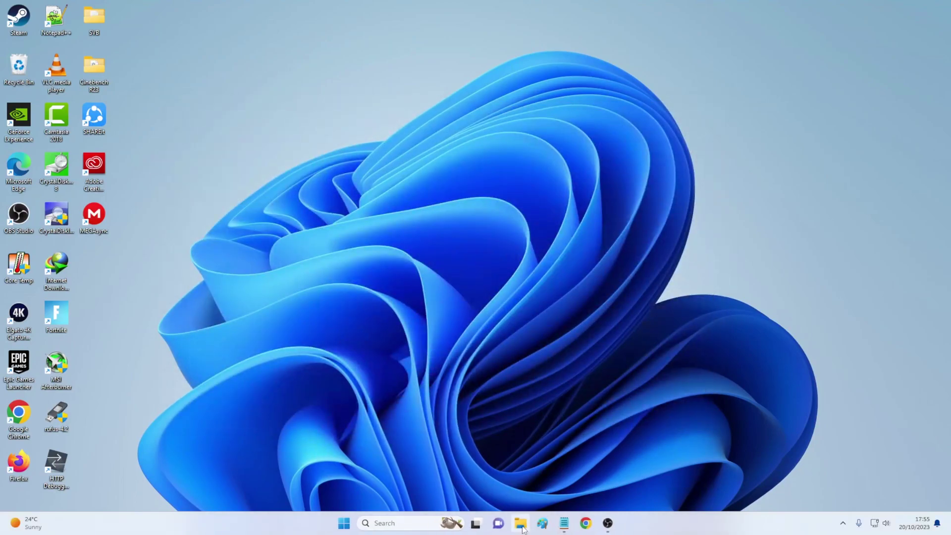
{"action": "left_click", "coordinate": [521, 524]}
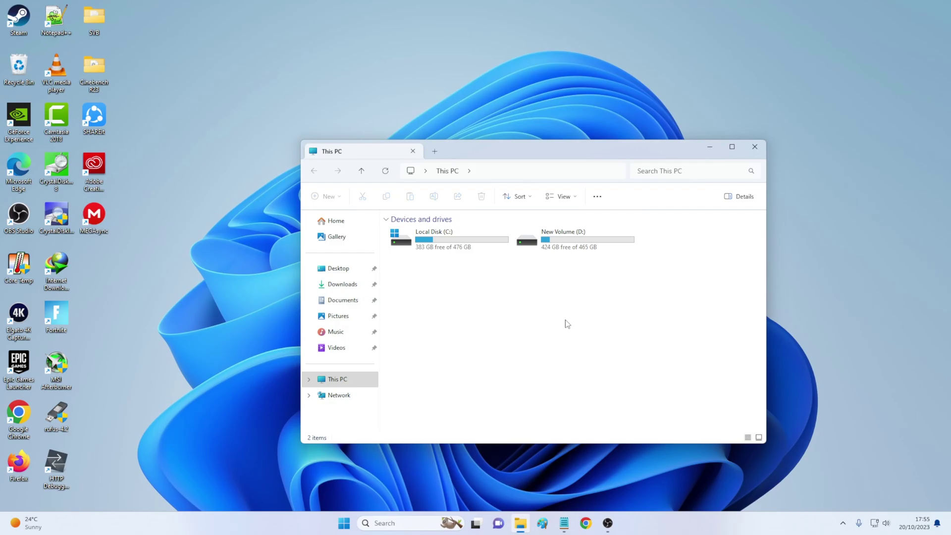
{"action": "left_click", "coordinate": [755, 147]}
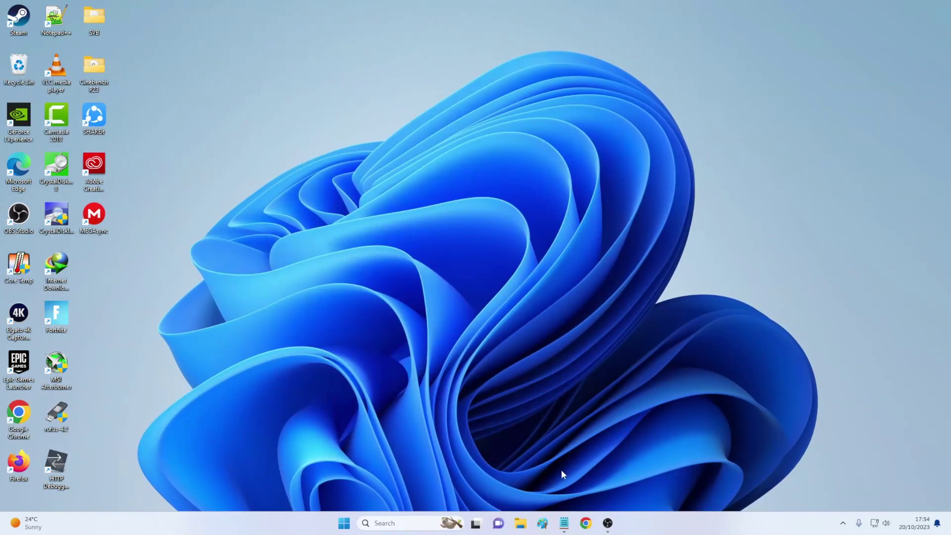
- Reopen File Explorer Options, set 'Open File Explorer to' This PC, and apply and close
{"action": "left_click", "coordinate": [389, 522]}
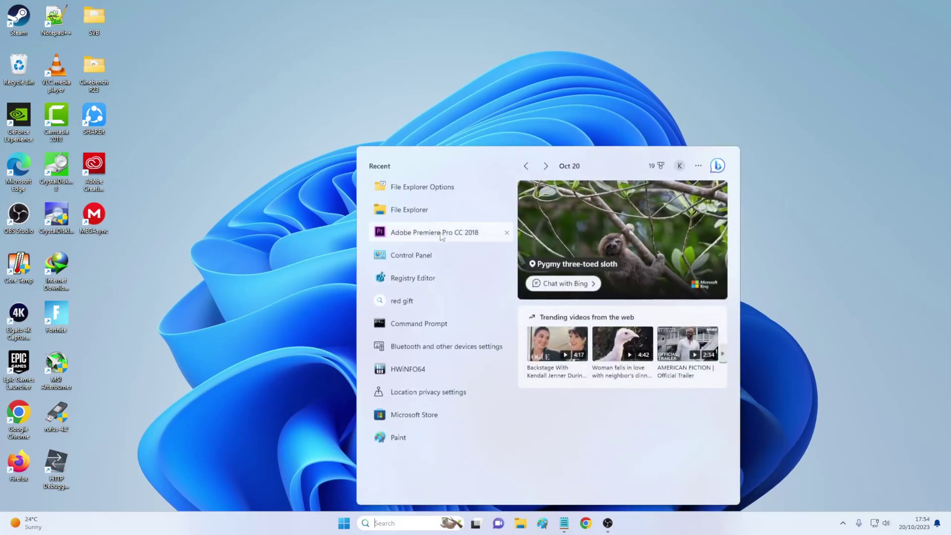
{"action": "left_click", "coordinate": [444, 193]}
{"action": "left_click_drag", "start_coordinate": [178, 48], "coordinate": [607, 144]}
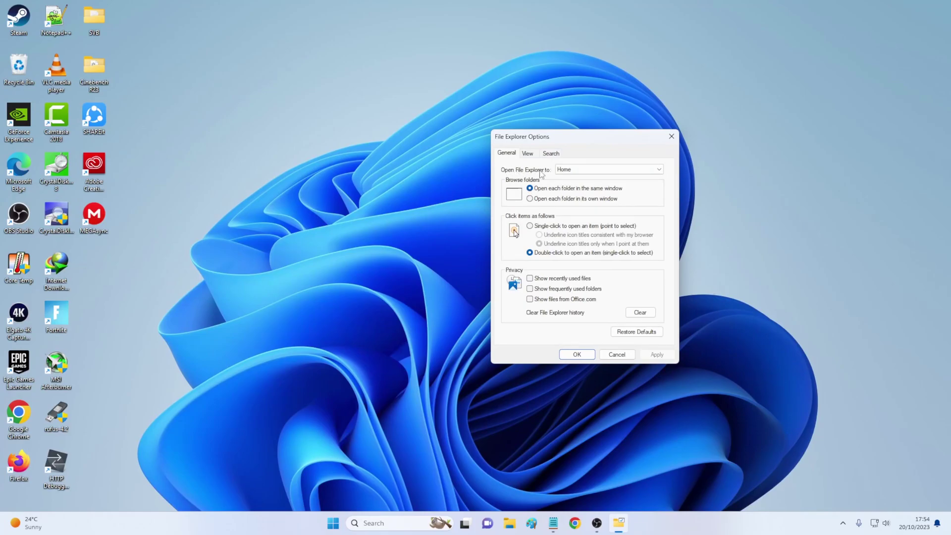
{"action": "left_click", "coordinate": [571, 171]}
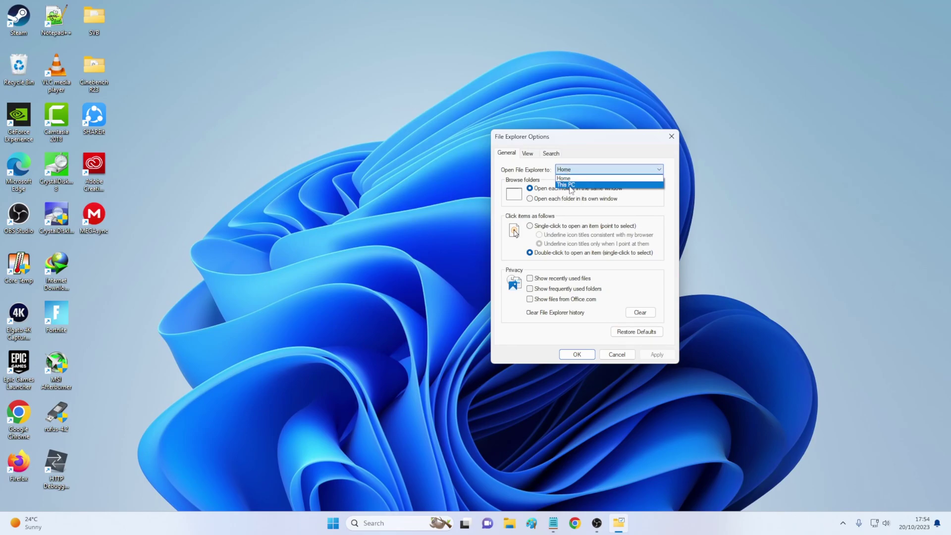
{"action": "left_click", "coordinate": [570, 185]}
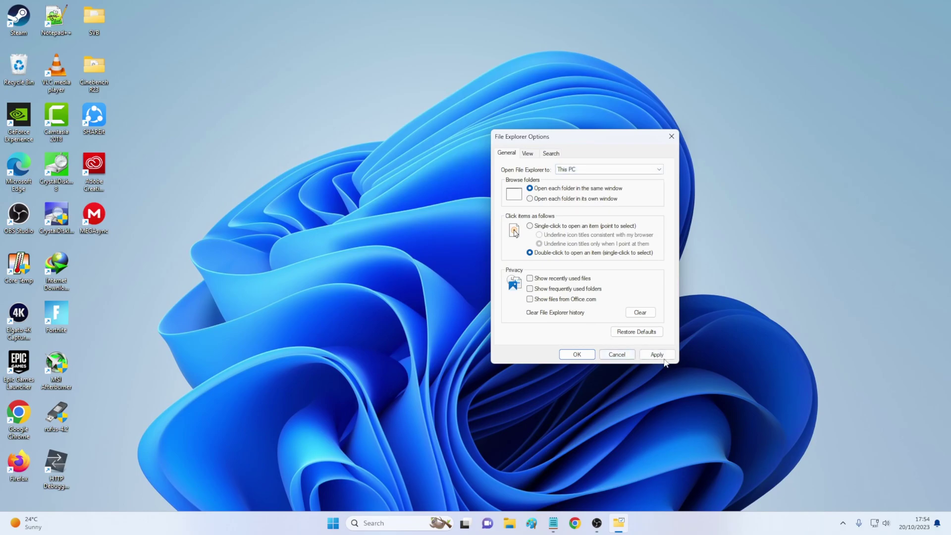
{"action": "left_click", "coordinate": [656, 354]}
{"action": "left_click", "coordinate": [574, 352]}
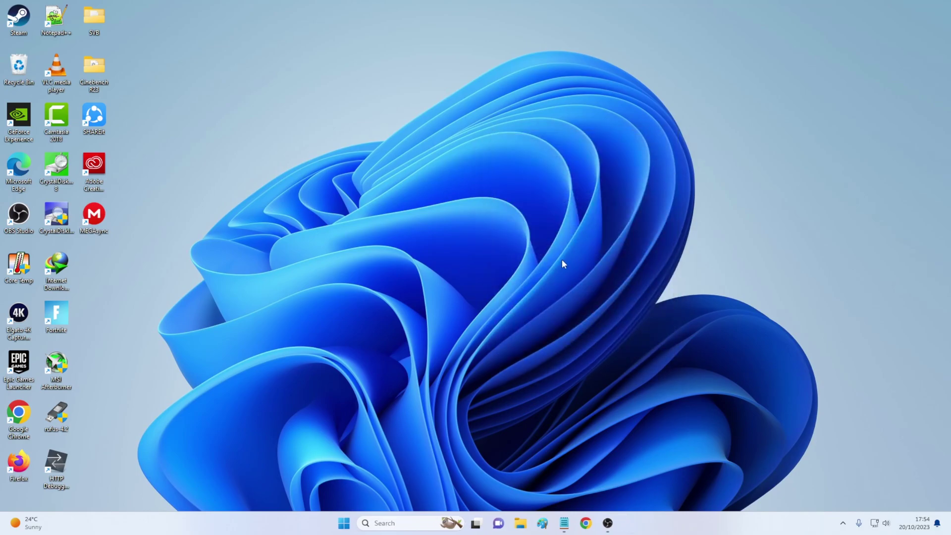
- Refresh the desktop and search Windows for 'cmd'
{"action": "right_click", "coordinate": [581, 304]}
{"action": "left_click", "coordinate": [592, 303]}
{"action": "left_click", "coordinate": [387, 521]}
{"action": "type", "text": "c /scannow"}
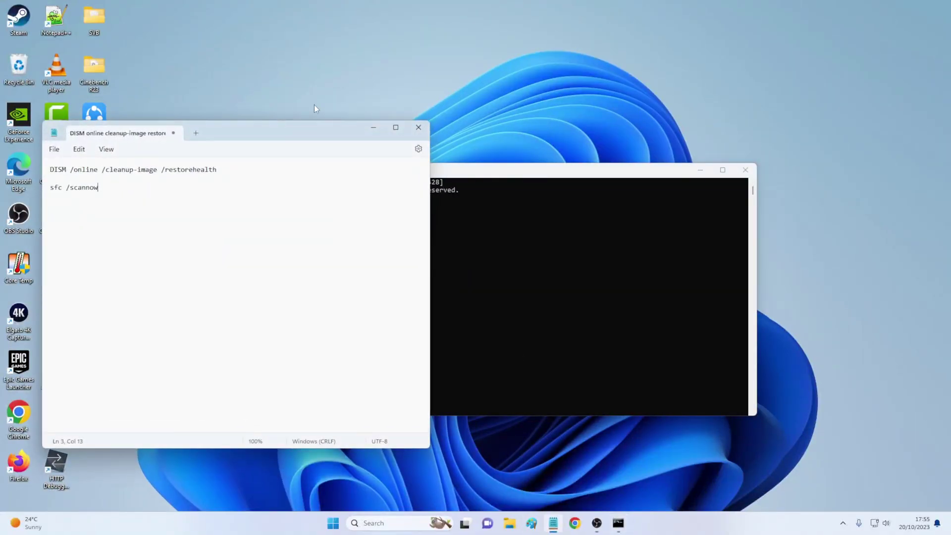
- Copy the DISM /online /cleanup-image line from Notepad into the console, then erase it
{"action": "left_click_drag", "start_coordinate": [334, 130], "coordinate": [641, 224]}
{"action": "left_click_drag", "start_coordinate": [528, 262], "coordinate": [334, 260]}
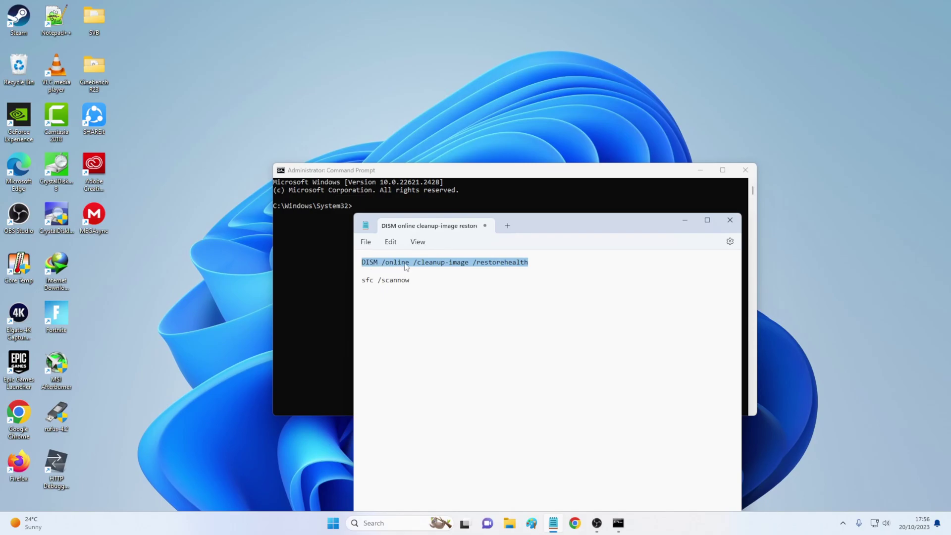
{"action": "right_click", "coordinate": [494, 267]}
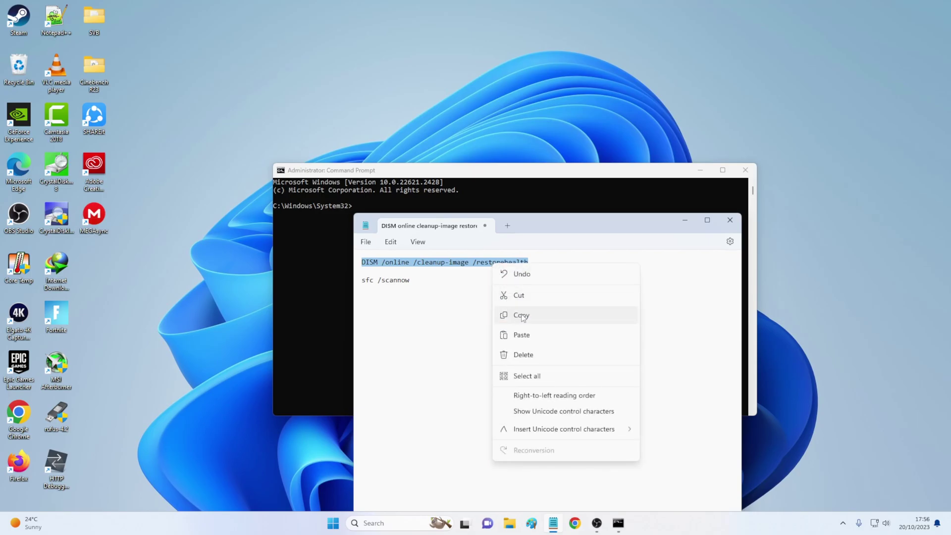
{"action": "left_click", "coordinate": [515, 314]}
{"action": "left_click", "coordinate": [450, 208]}
{"action": "key", "text": "ctrl+v"}
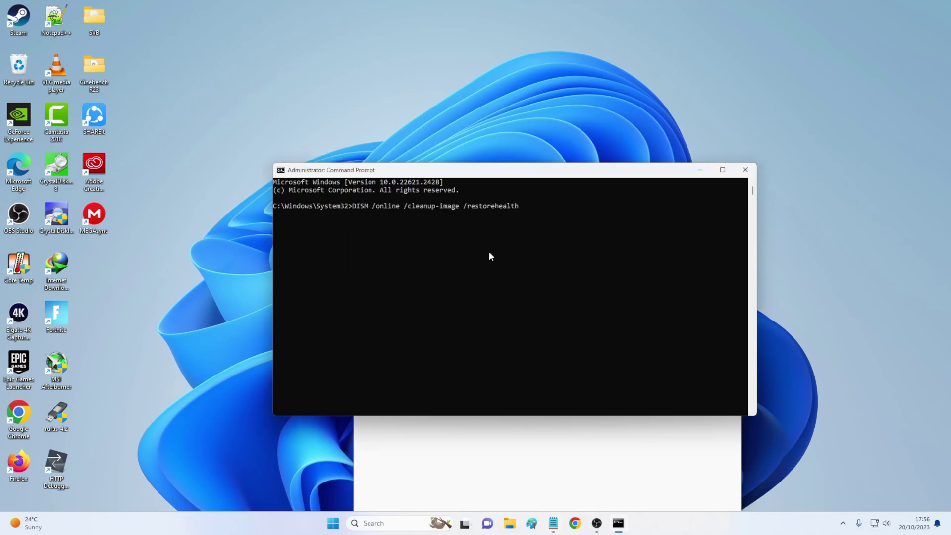
{"action": "key", "text": "ctrl+a"}
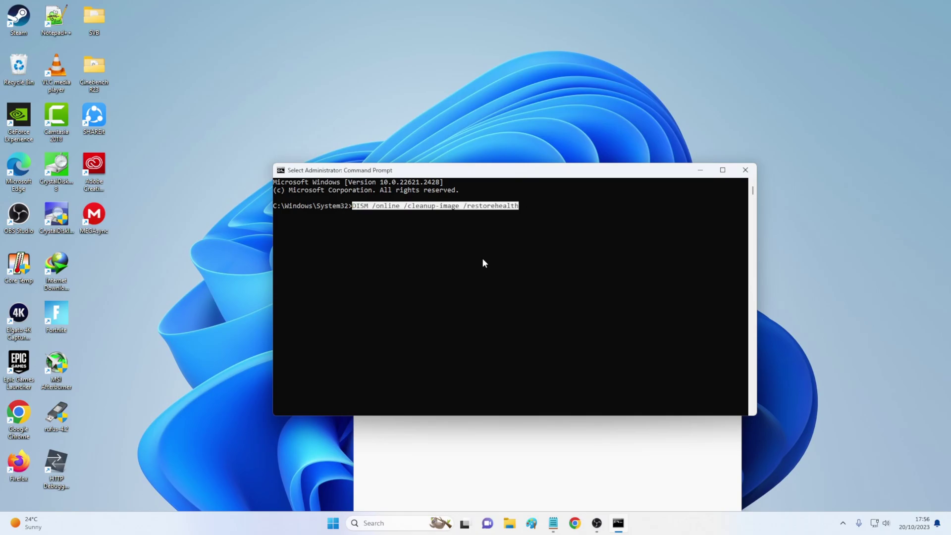
{"action": "key", "text": "BackSpace"}
{"action": "key", "text": "BackSpace"}
{"action": "key", "text": "BackSpace"}
{"action": "key", "text": "BackSpace"}
{"action": "key", "text": "BackSpace"}
{"action": "key", "text": "BackSpace"}
{"action": "key", "text": "BackSpace"}
{"action": "key", "text": "BackSpace"}
{"action": "key", "text": "BackSpace"}
{"action": "key", "text": "BackSpace"}
{"action": "key", "text": "BackSpace"}
{"action": "key", "text": "BackSpace"}
{"action": "key", "text": "BackSpace"}
{"action": "key", "text": "BackSpace"}
{"action": "key", "text": "BackSpace"}
{"action": "key", "text": "BackSpace"}
{"action": "key", "text": "BackSpace"}
{"action": "key", "text": "BackSpace"}
{"action": "key", "text": "BackSpace"}
{"action": "key", "text": "BackSpace"}
{"action": "key", "text": "BackSpace"}
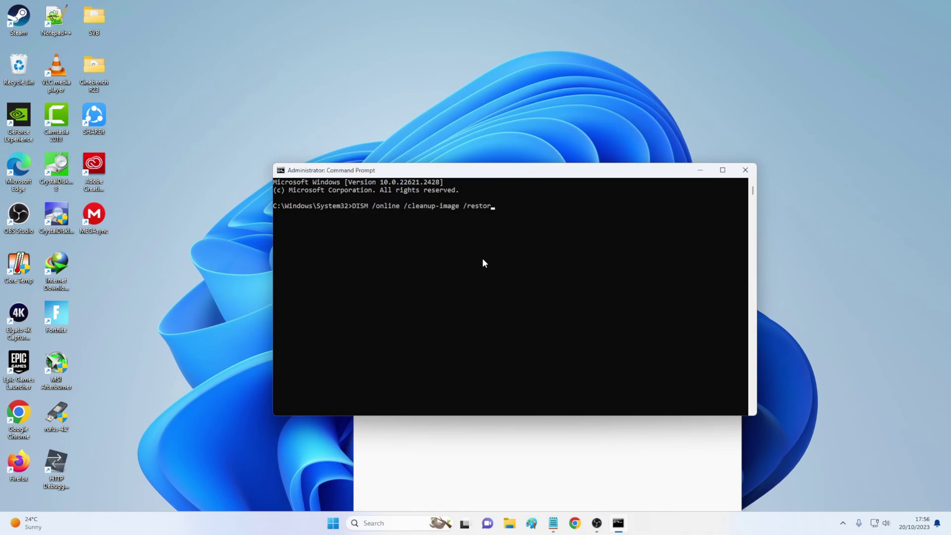
{"action": "key", "text": "BackSpace"}
{"action": "key", "text": "BackSpace"}
{"action": "key", "text": "BackSpace"}
{"action": "key", "text": "BackSpace"}
{"action": "key", "text": "BackSpace"}
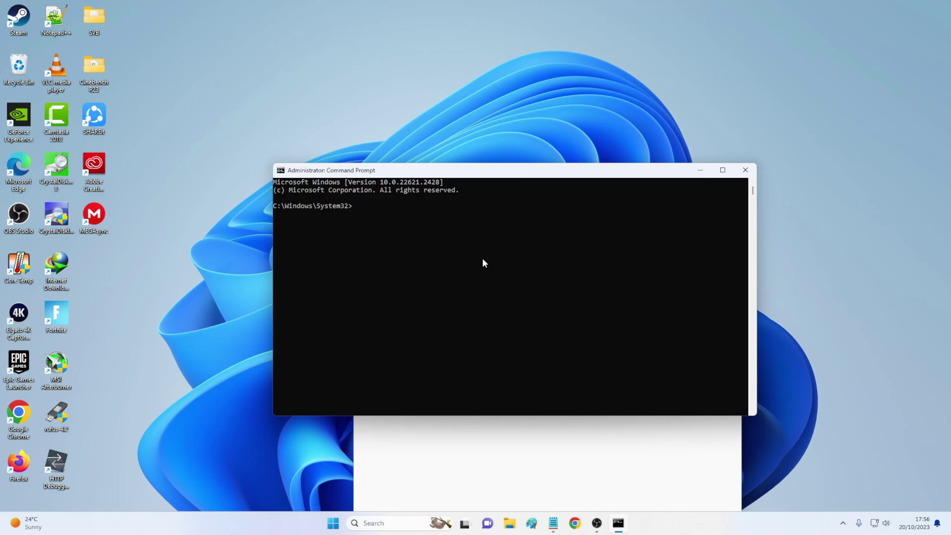
- Copy the 'sfc /scannow' line from Notepad and paste it at the administrator prompt
{"action": "left_click", "coordinate": [531, 461]}
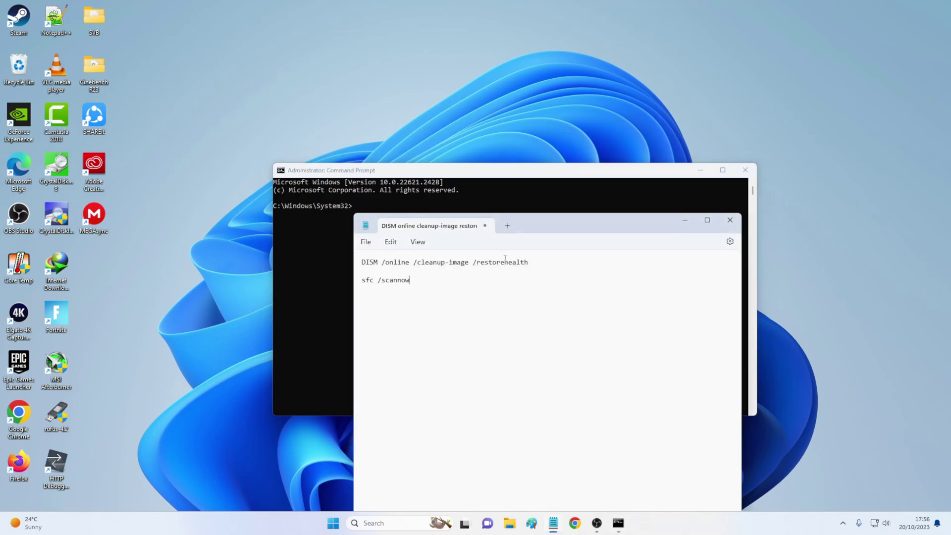
{"action": "left_click_drag", "start_coordinate": [550, 224], "coordinate": [515, 237]}
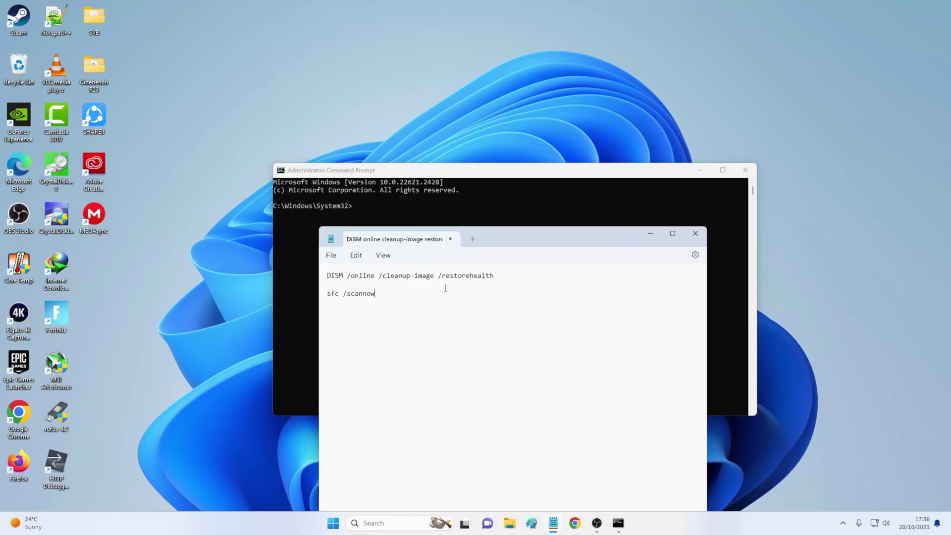
{"action": "left_click_drag", "start_coordinate": [494, 275], "coordinate": [327, 276]}
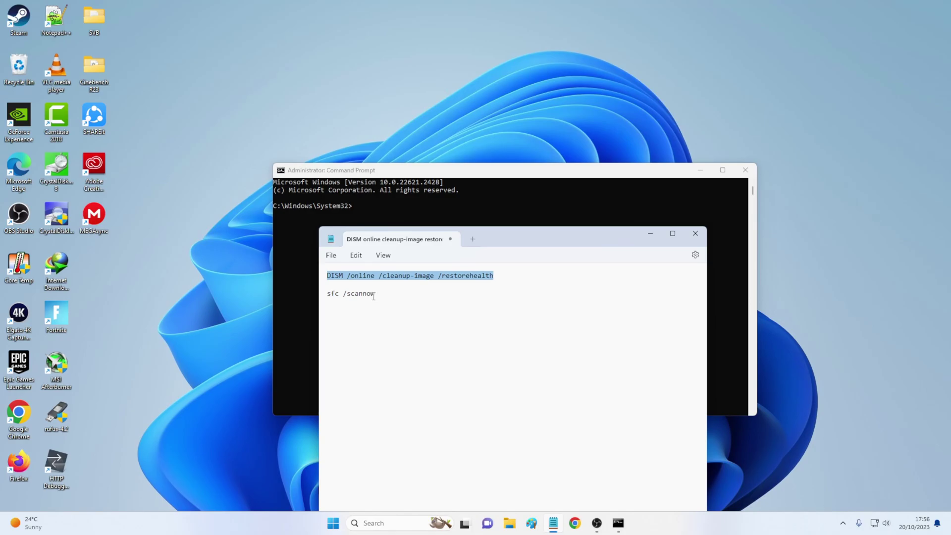
{"action": "left_click_drag", "start_coordinate": [374, 294], "coordinate": [327, 295]}
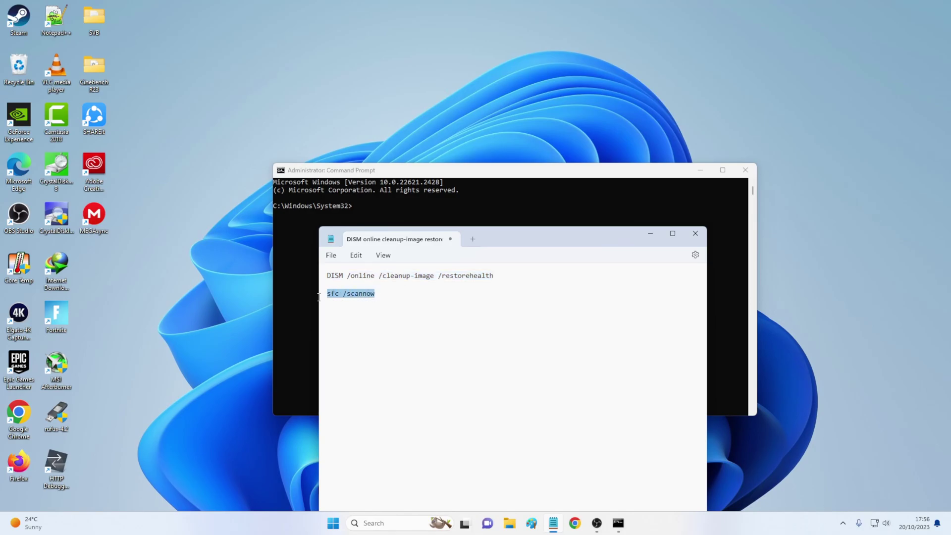
{"action": "right_click", "coordinate": [357, 299]}
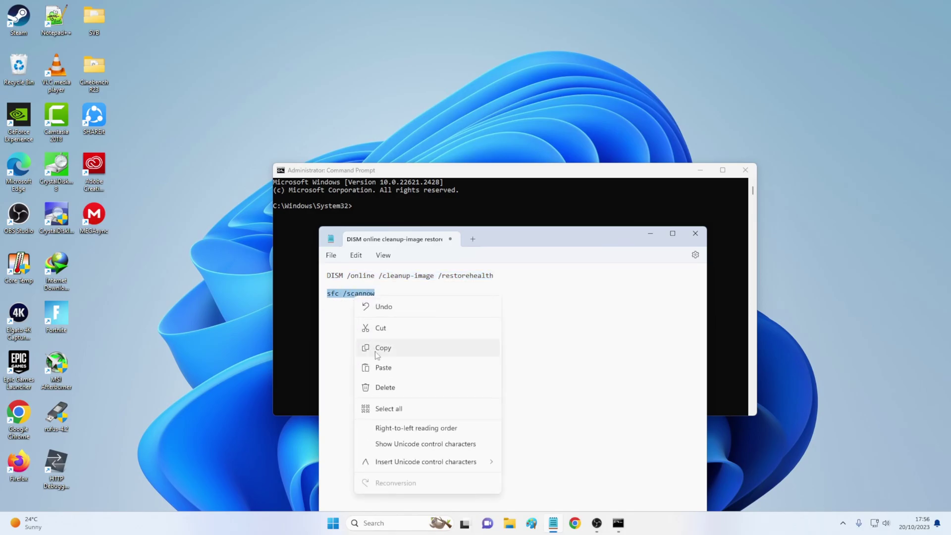
{"action": "left_click", "coordinate": [391, 350]}
{"action": "left_click", "coordinate": [384, 211]}
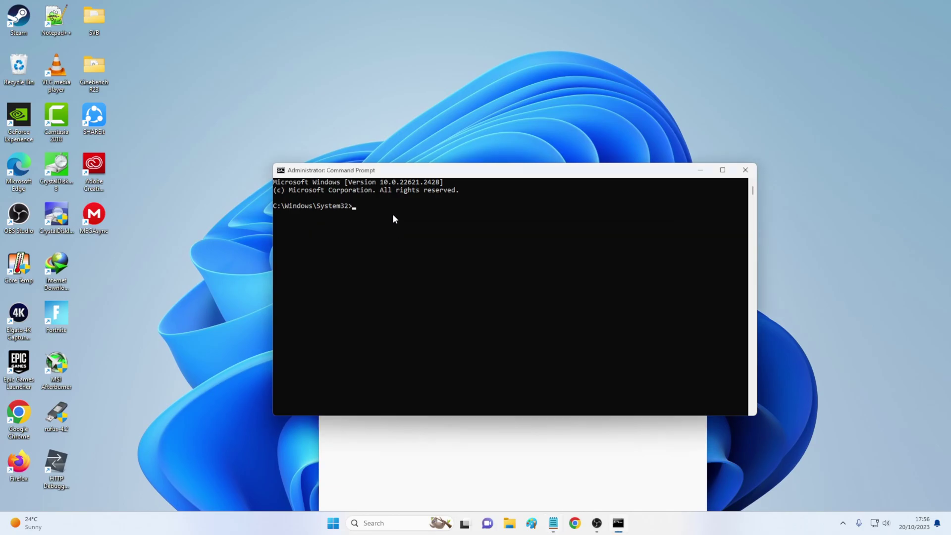
{"action": "right_click", "coordinate": [393, 213]}
- Close Command Prompt, minimise Notepad, and restart the PC from the Start power options
{"action": "left_click", "coordinate": [745, 169]}
{"action": "left_click", "coordinate": [651, 233]}
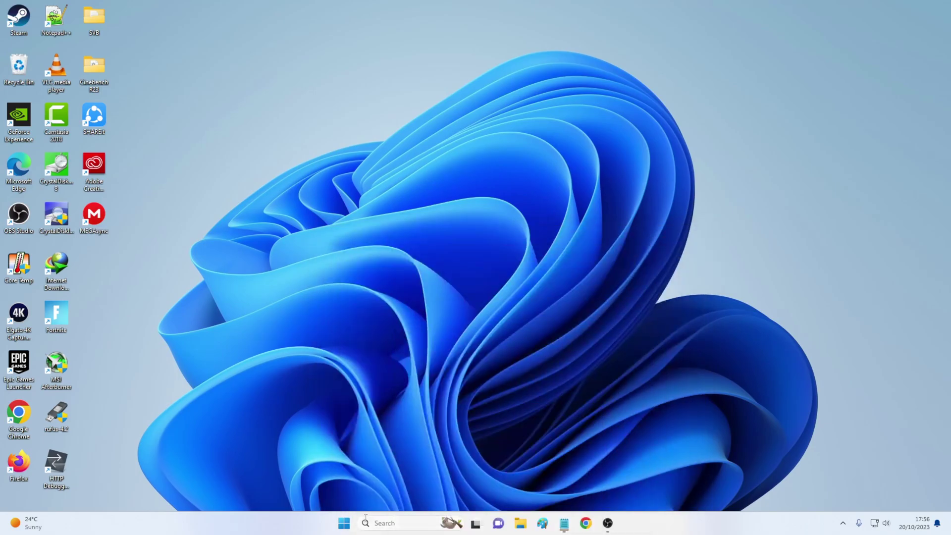
{"action": "left_click", "coordinate": [344, 523]}
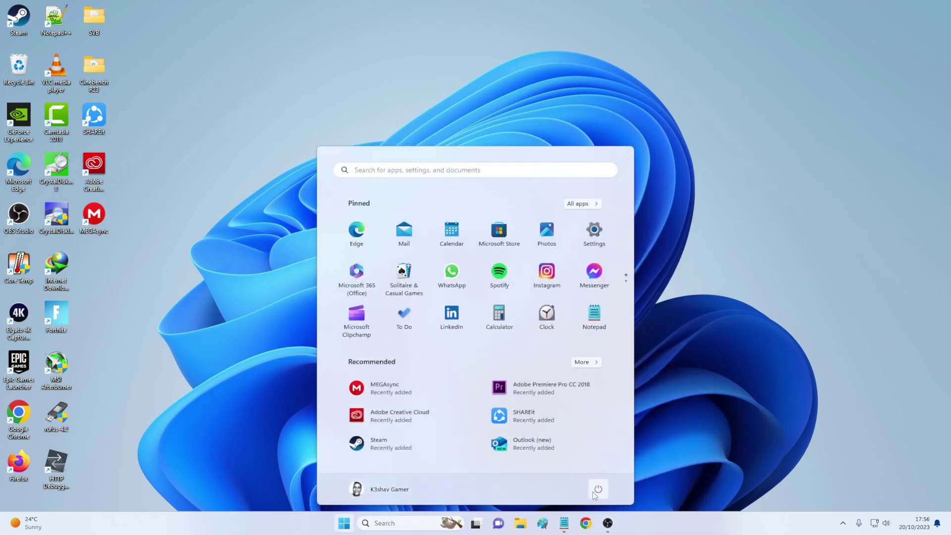
{"action": "left_click", "coordinate": [597, 489]}
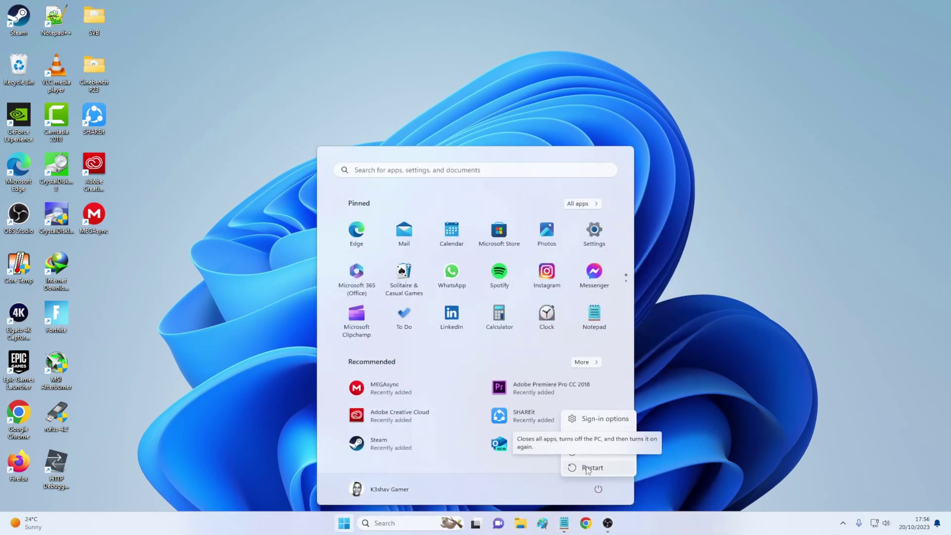
{"action": "left_click", "coordinate": [727, 281]}
{"action": "left_click", "coordinate": [726, 285]}
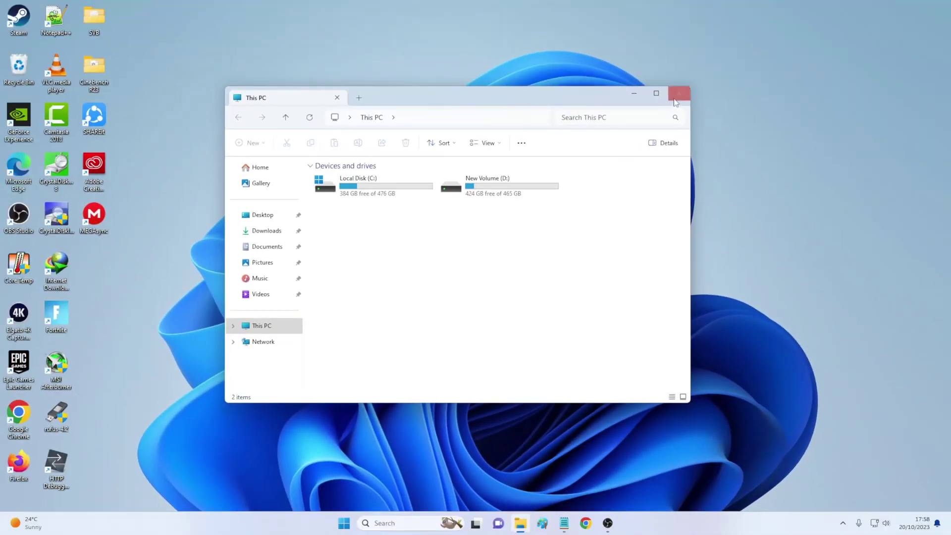
- After the restart, close File Explorer and refresh the desktop
{"action": "left_click", "coordinate": [675, 96]}
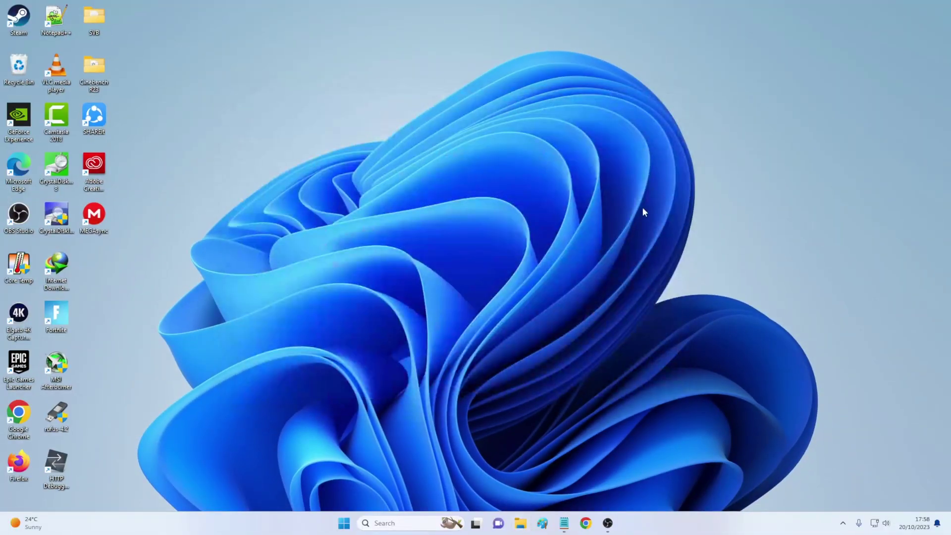
{"action": "right_click", "coordinate": [643, 207]}
{"action": "left_click", "coordinate": [662, 250]}
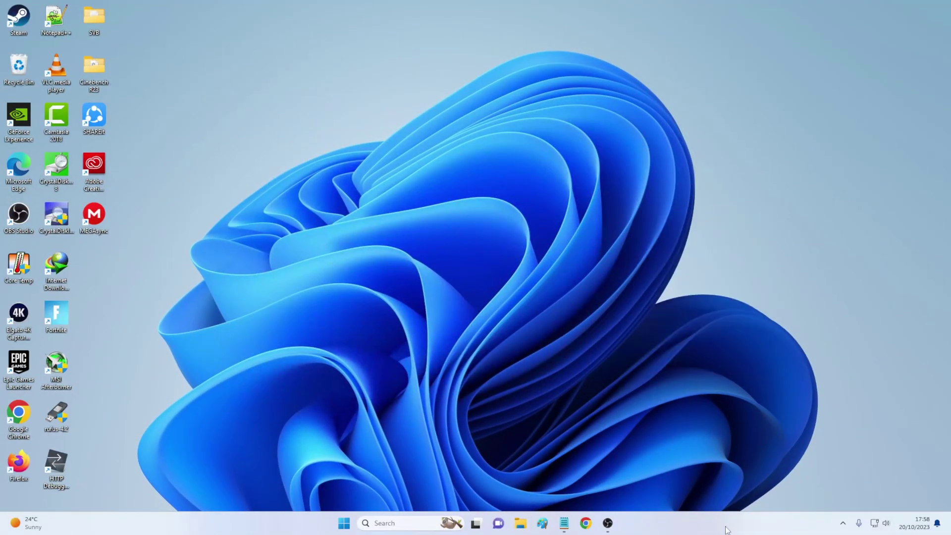